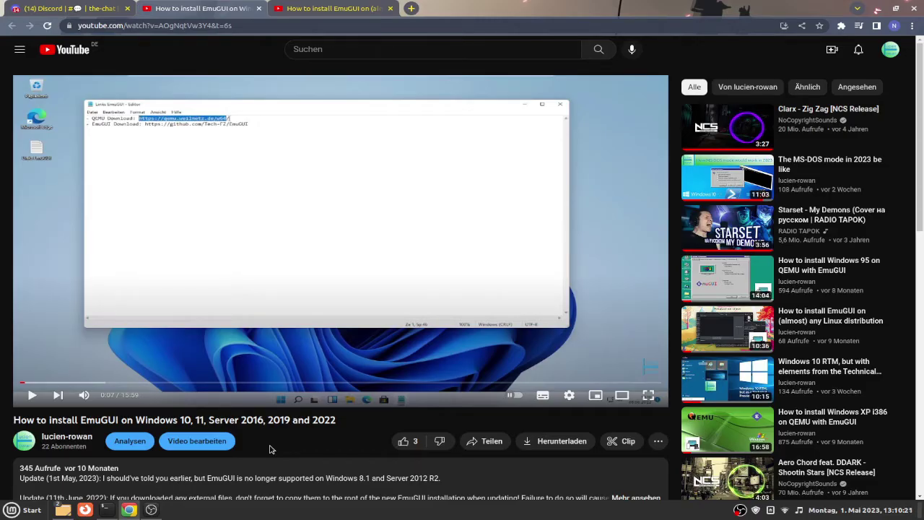
# - Expand and review the description of the video on installing EmuGUI on Windows
pyautogui.scroll(-3, 210, 217)
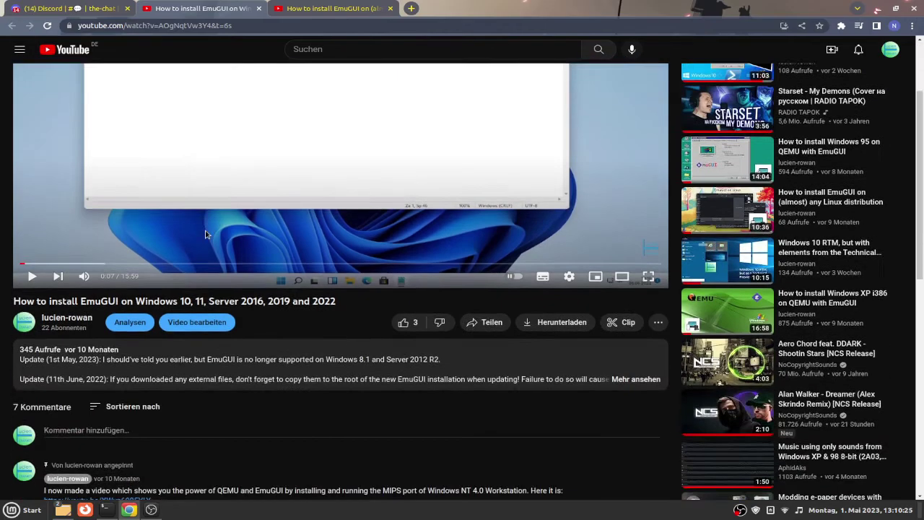
pyautogui.scroll(-2, 289, 317)
pyautogui.click(326, 307)
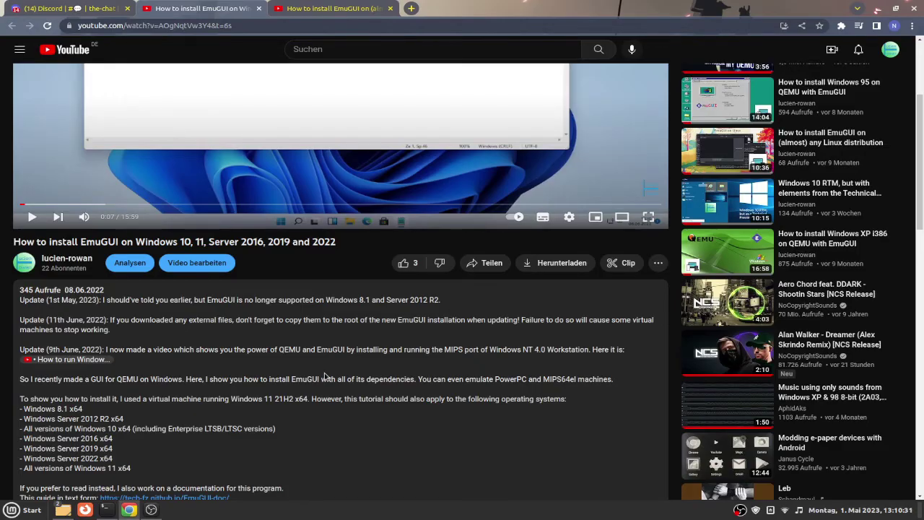
pyautogui.scroll(3, 326, 376)
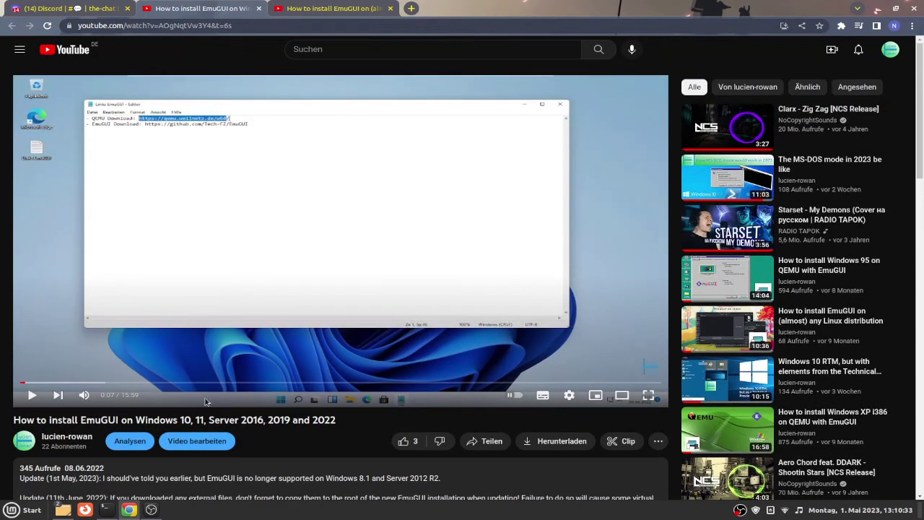
pyautogui.moveTo(129, 419); pyautogui.dragTo(274, 421)
pyautogui.click(341, 430)
# - Switch to the video on installing EmuGUI on Linux and look through its full description
pyautogui.hotkey('ctrl', 'Tab')
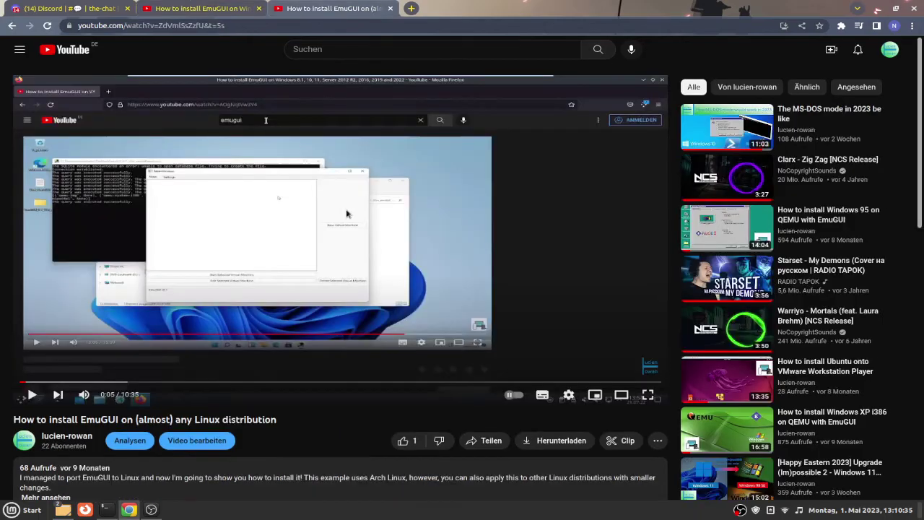
pyautogui.scroll(-2, 307, 303)
pyautogui.click(316, 415)
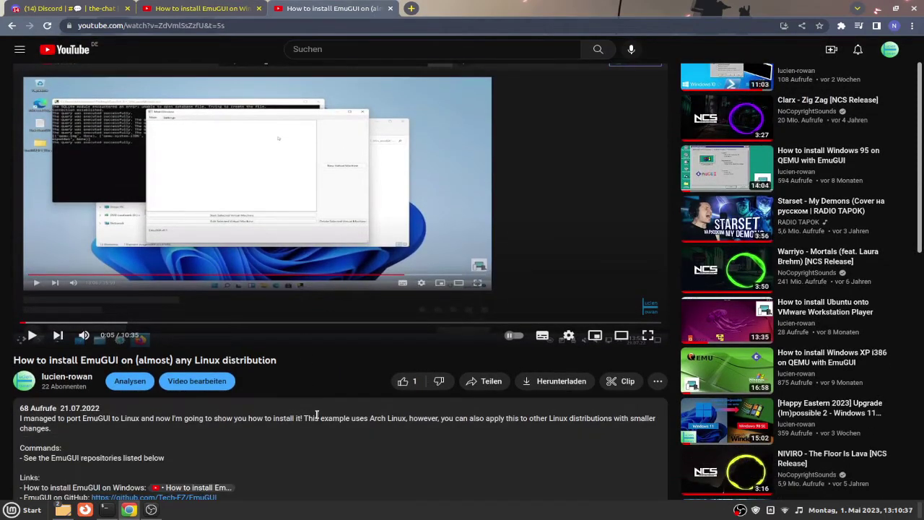
pyautogui.scroll(-4, 313, 414)
pyautogui.scroll(5, 310, 412)
# - Return to the Windows installation video and check the supported systems and download links in its description
pyautogui.hotkey('ctrl', 'shift', 'Tab')
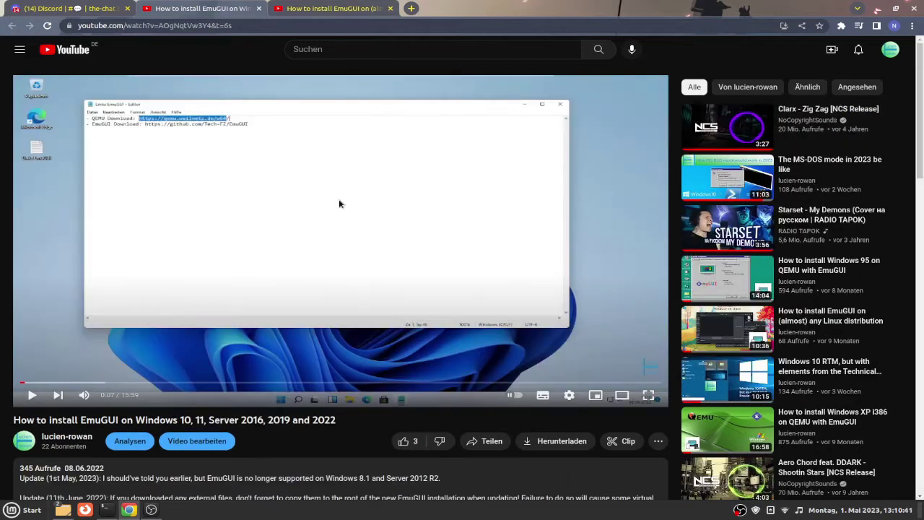
pyautogui.scroll(-2, 339, 204)
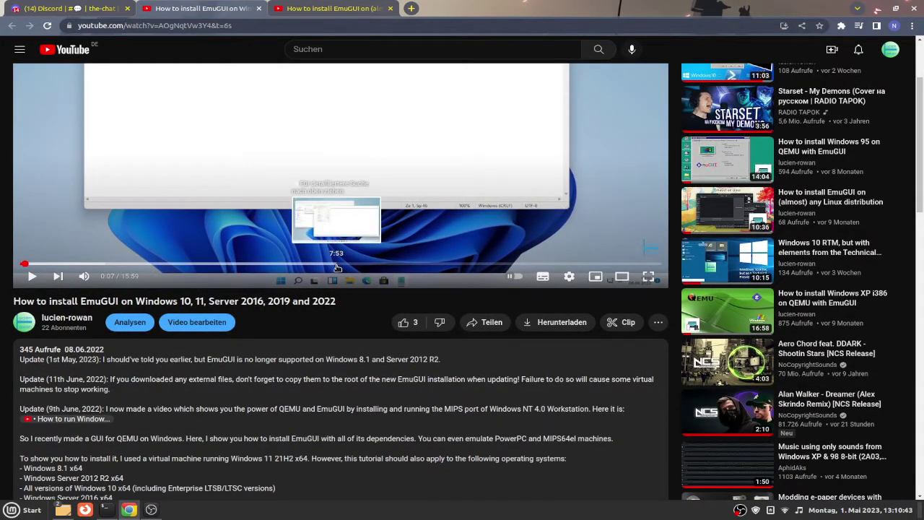
pyautogui.scroll(-2, 356, 336)
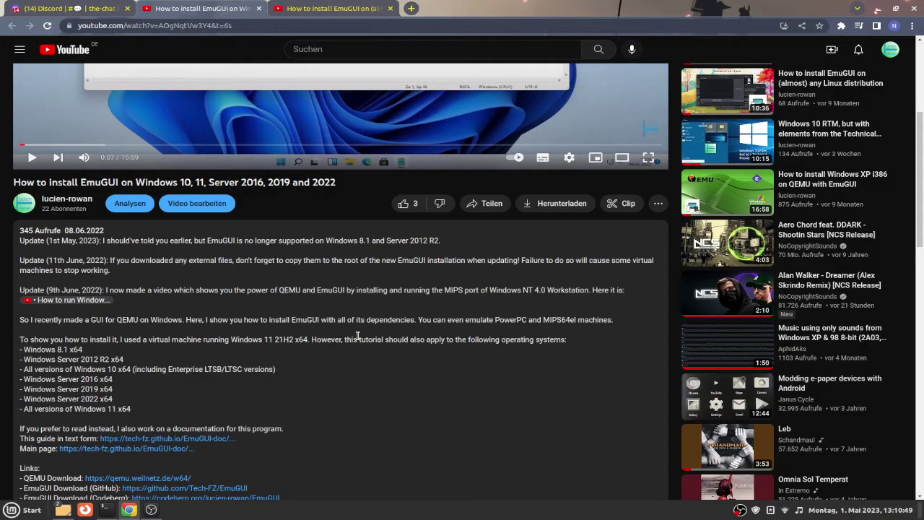
pyautogui.scroll(4, 293, 400)
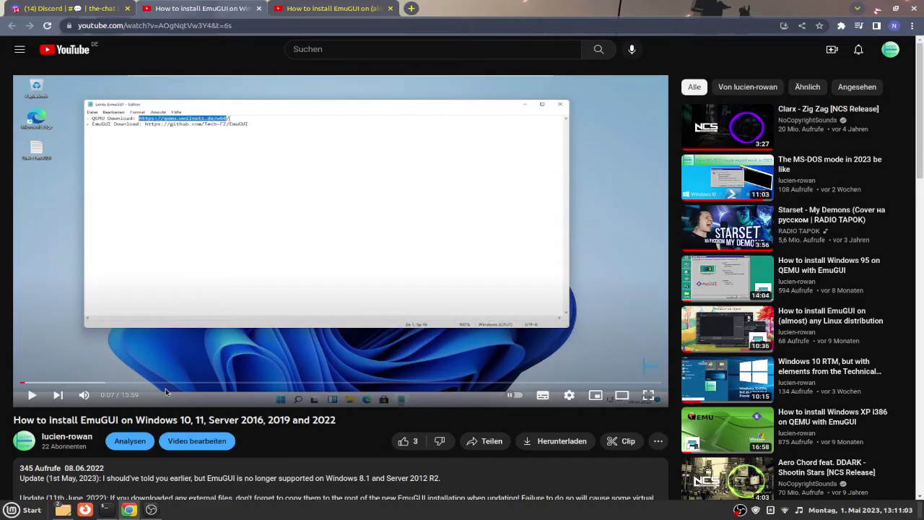
pyautogui.scroll(-3, 193, 469)
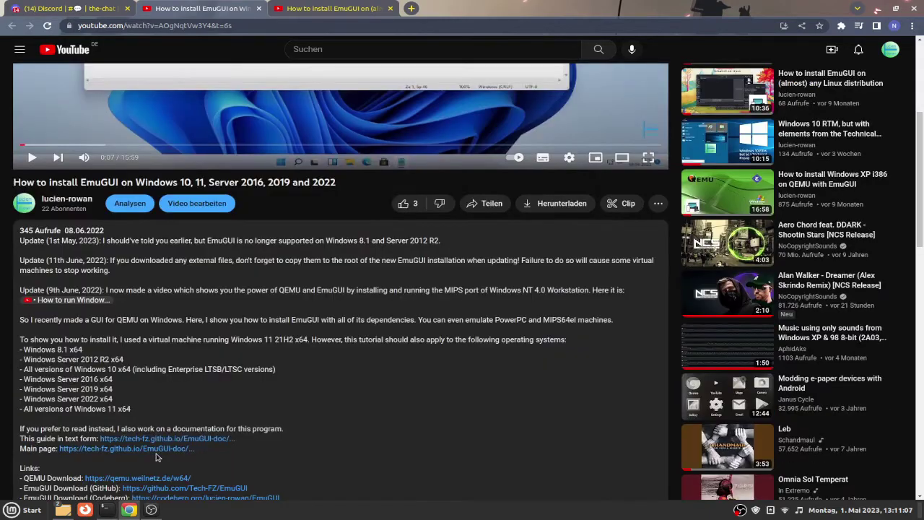
# - Switch to the terminal and launch EmuGUI with root privileges using "sudo ./emugui"
pyautogui.click(114, 505)
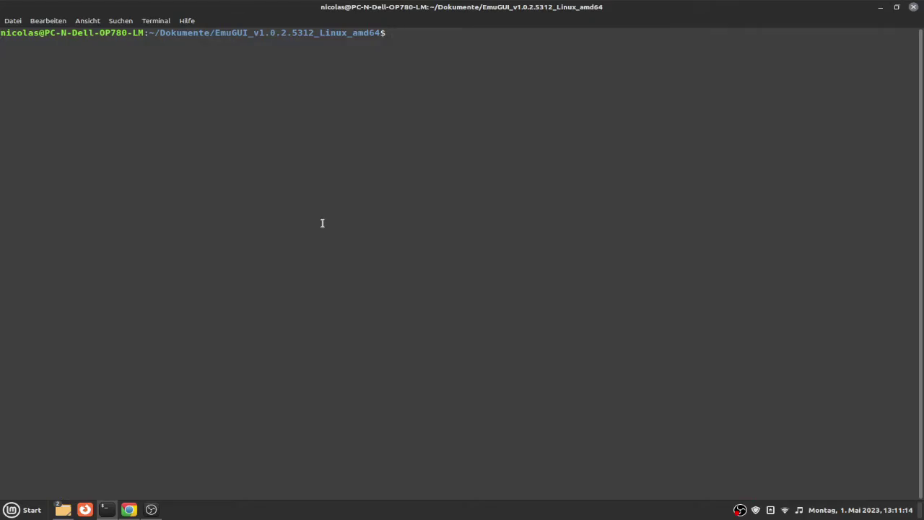
pyautogui.write('sudo ./emugui')
pyautogui.press('Return')
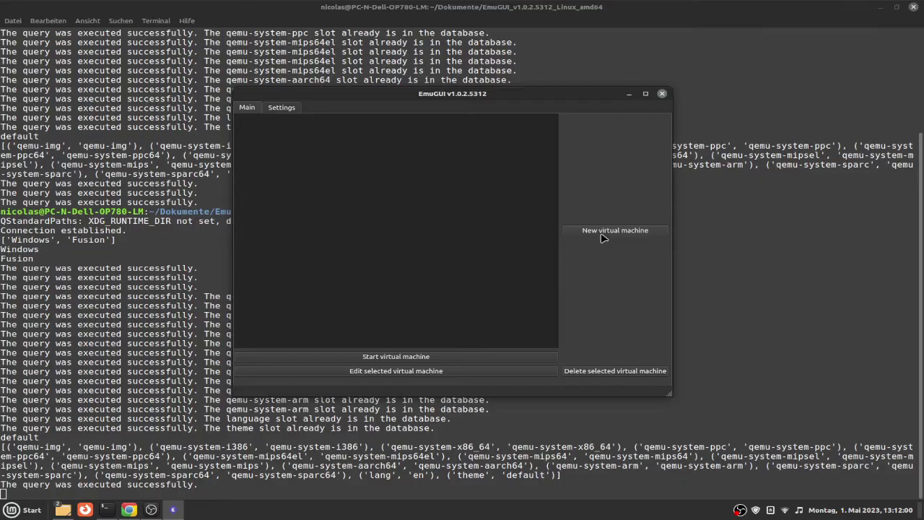
# - Start a new virtual machine named "Windows 7" with the x86_64 architecture and proceed to its hardware settings
pyautogui.click(604, 238)
pyautogui.click(472, 189)
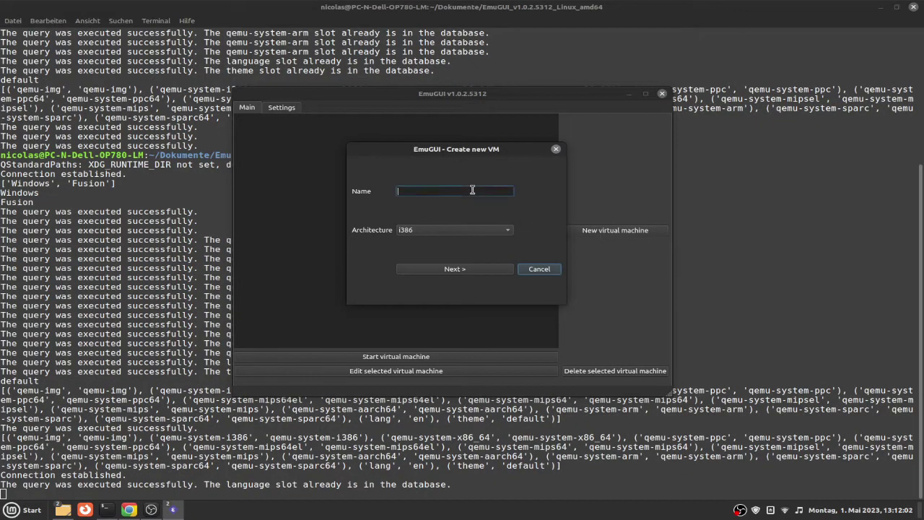
pyautogui.write('Windows 7')
pyautogui.click(419, 233)
pyautogui.click(408, 244)
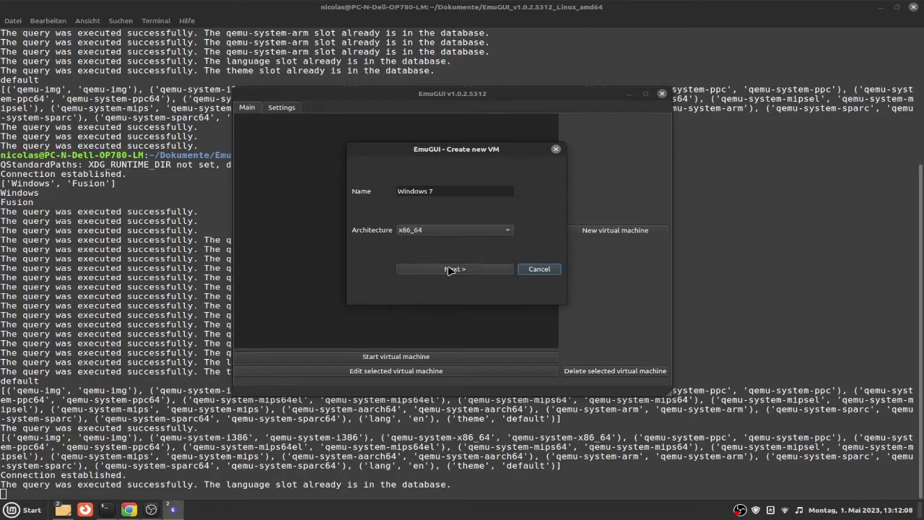
pyautogui.click(449, 269)
# - Leave the machine type at "Let QEMU decide", set the CPU to host and the RAM to 4096 MB, and continue
pyautogui.click(433, 183)
pyautogui.click(433, 183)
pyautogui.click(448, 215)
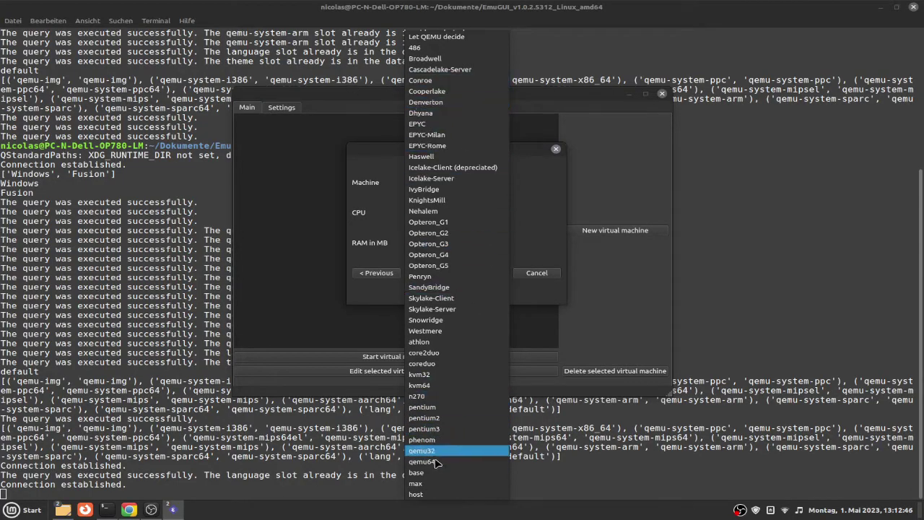
pyautogui.click(443, 496)
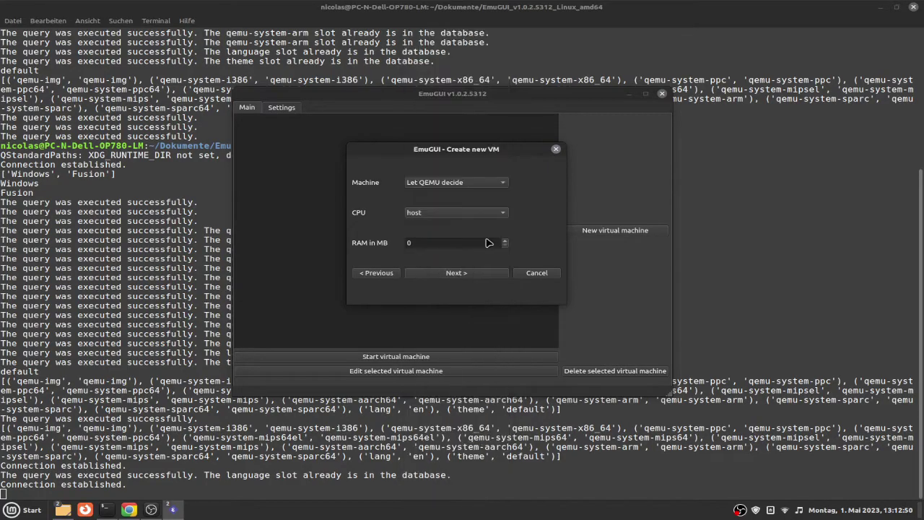
pyautogui.click(462, 244)
pyautogui.doubleClick(462, 245)
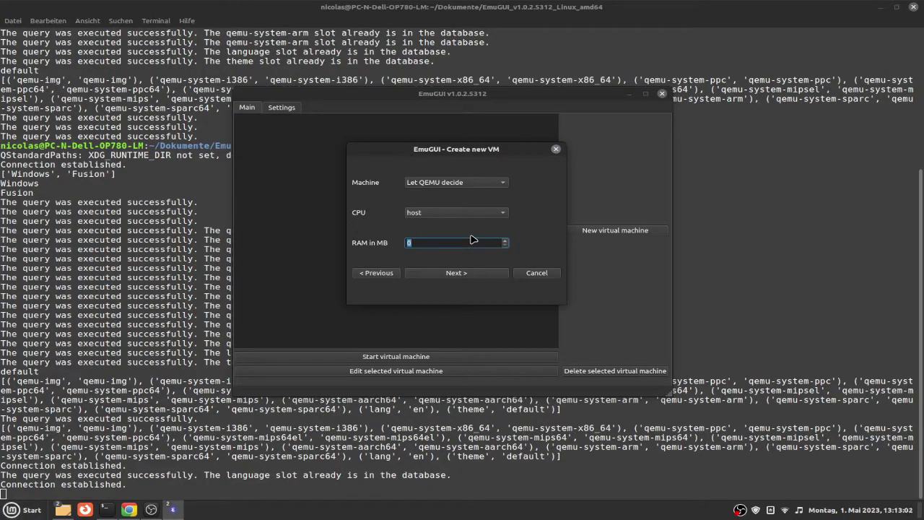
pyautogui.write('4096')
pyautogui.click(469, 273)
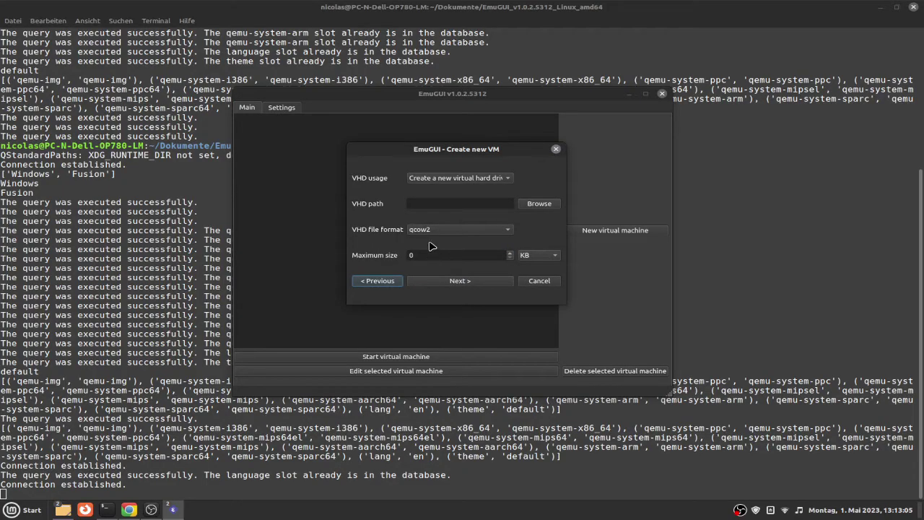
# - Keep the option to create a new virtual hard drive and save its file as Win7.img in the Windows 7 folder
pyautogui.click(477, 179)
pyautogui.click(479, 179)
pyautogui.click(539, 204)
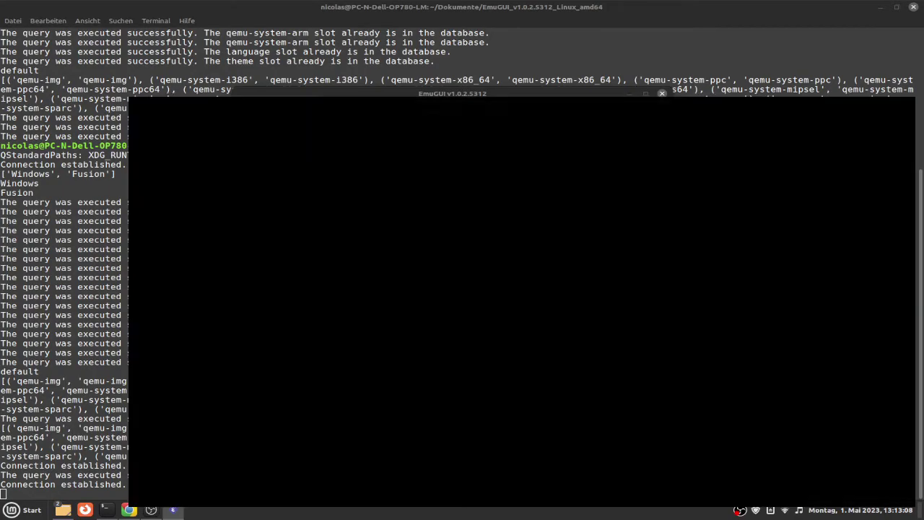
pyautogui.moveTo(462, 64)
pyautogui.mouseDown()
pyautogui.moveTo(640, 63)
pyautogui.moveTo(466, 67)
pyautogui.mouseUp()
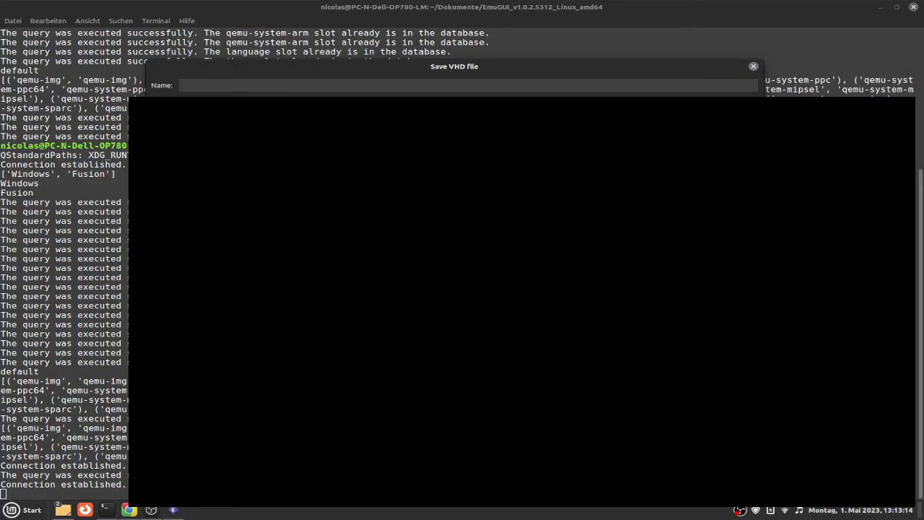
pyautogui.click(417, 87)
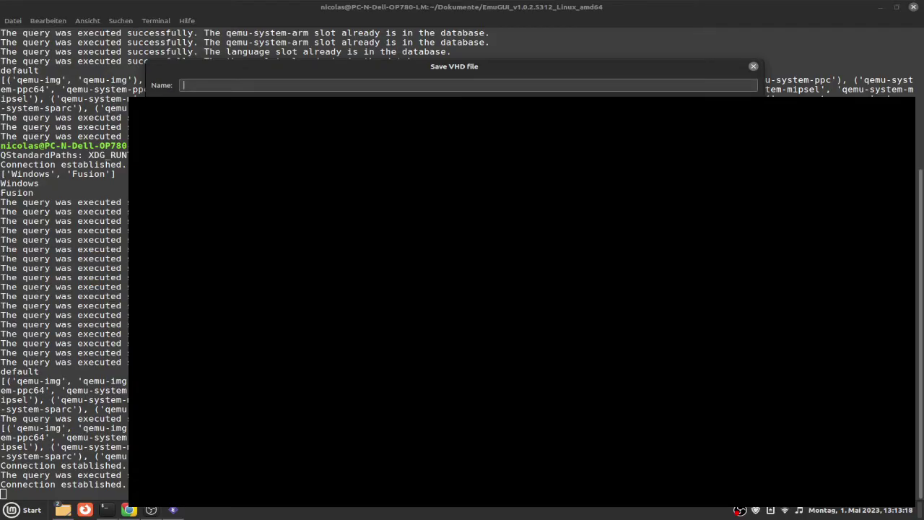
pyautogui.write('Win7.img')
pyautogui.press('Return')
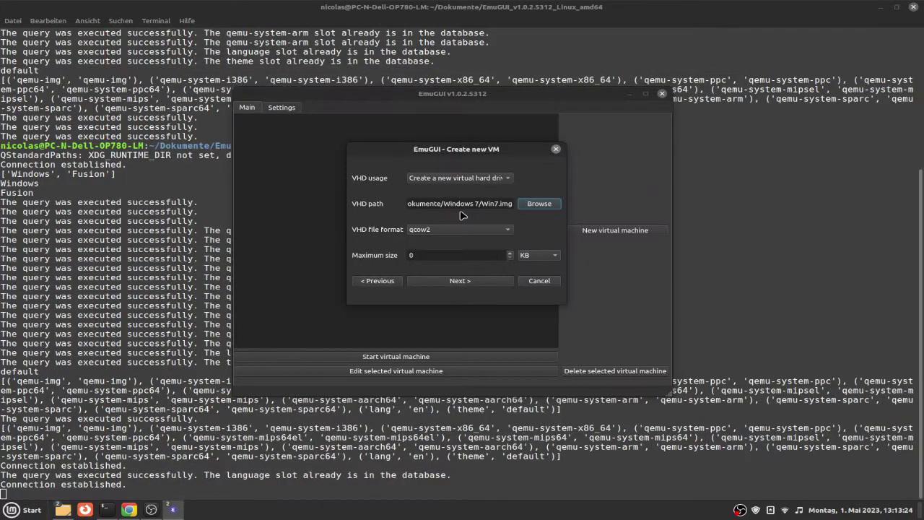
# - Set the virtual hard drive's maximum size to 50 GB and continue to the graphics and network settings
pyautogui.click(529, 256)
pyautogui.click(530, 278)
pyautogui.click(451, 254)
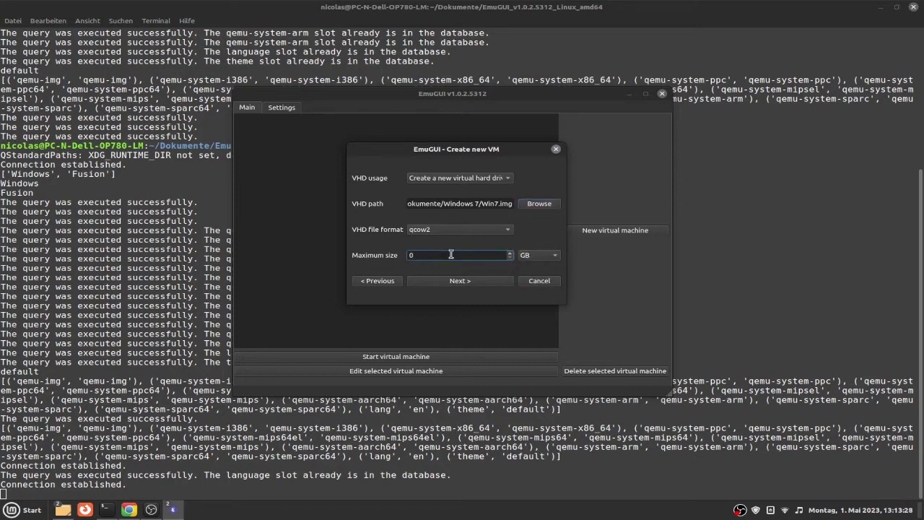
pyautogui.write('50')
pyautogui.click(457, 281)
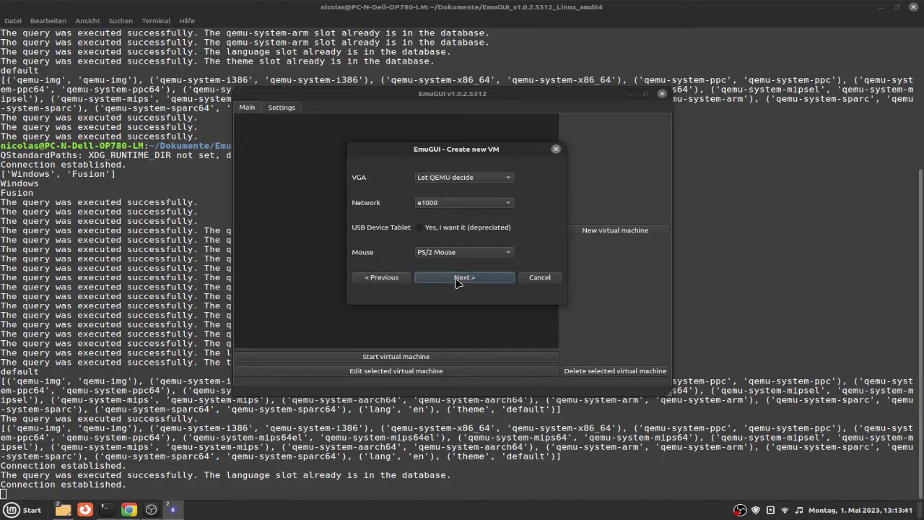
# - Set the VGA adapter to qxl and select e1000 as the network adapter
pyautogui.click(455, 179)
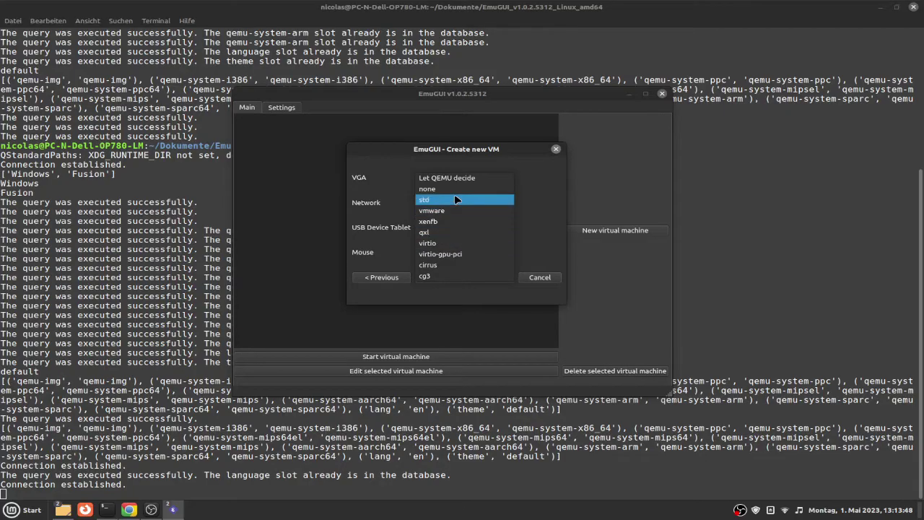
pyautogui.click(453, 236)
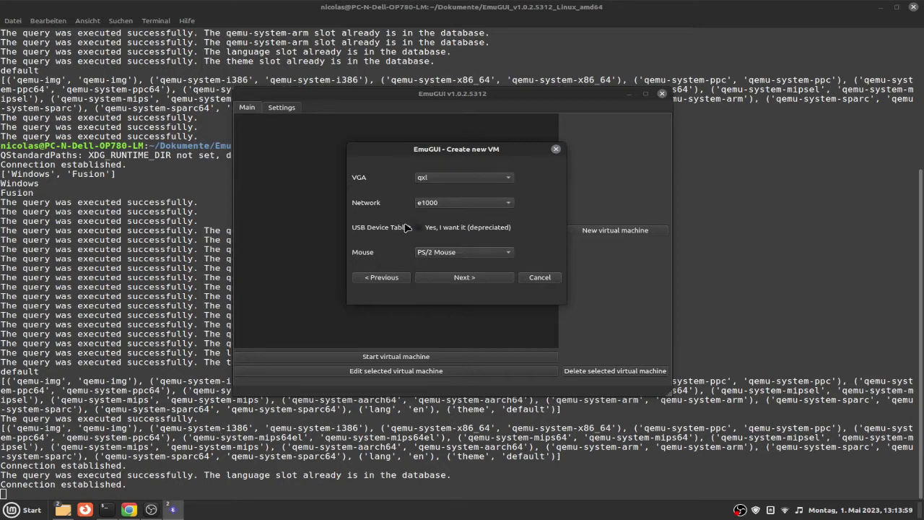
pyautogui.click(454, 208)
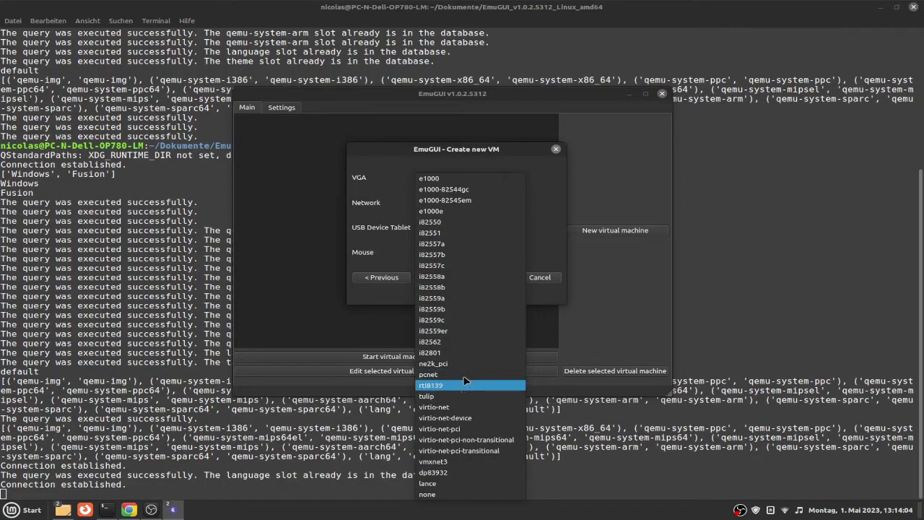
pyautogui.click(465, 181)
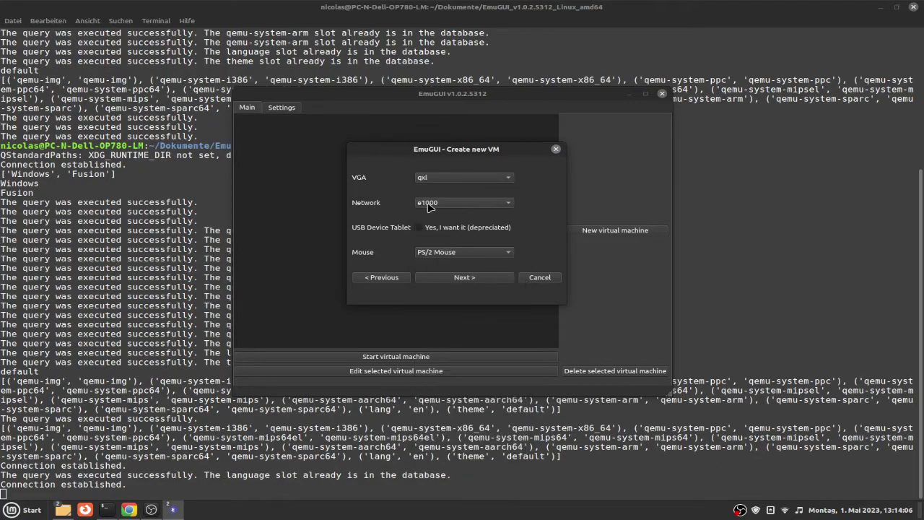
# - Set the mouse to USB Mouse, check the other mouse choices, and continue to the external BIOS settings
pyautogui.click(470, 254)
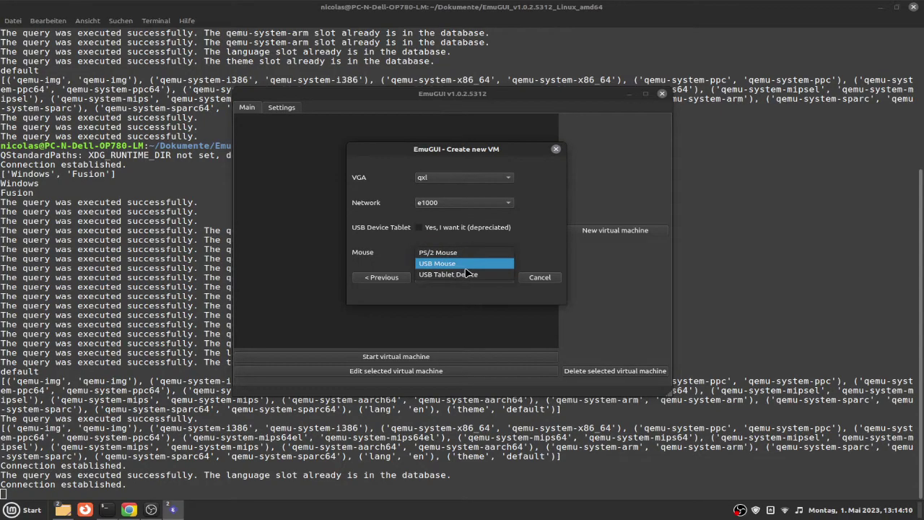
pyautogui.click(466, 268)
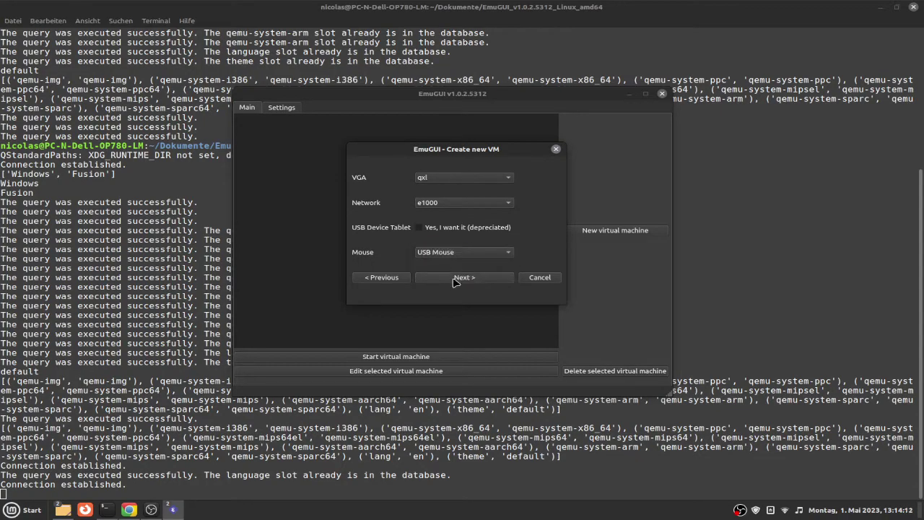
pyautogui.click(444, 252)
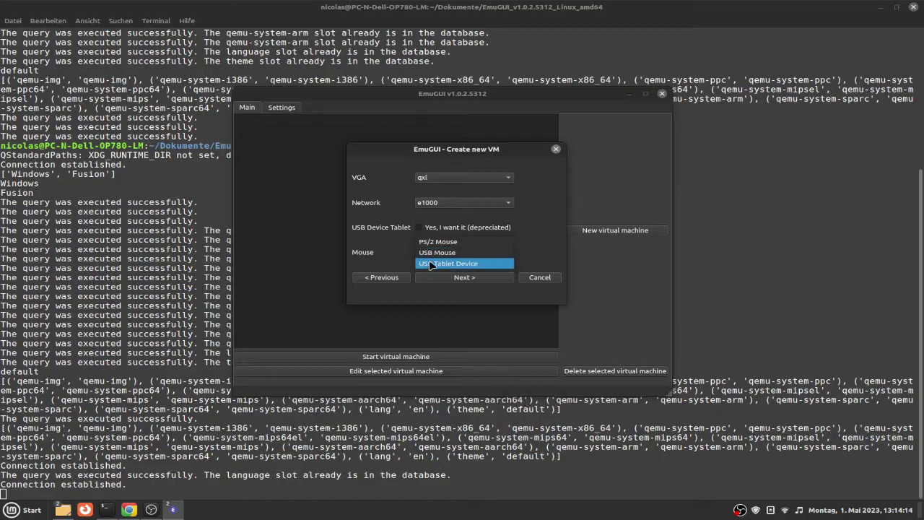
pyautogui.click(407, 260)
pyautogui.click(456, 279)
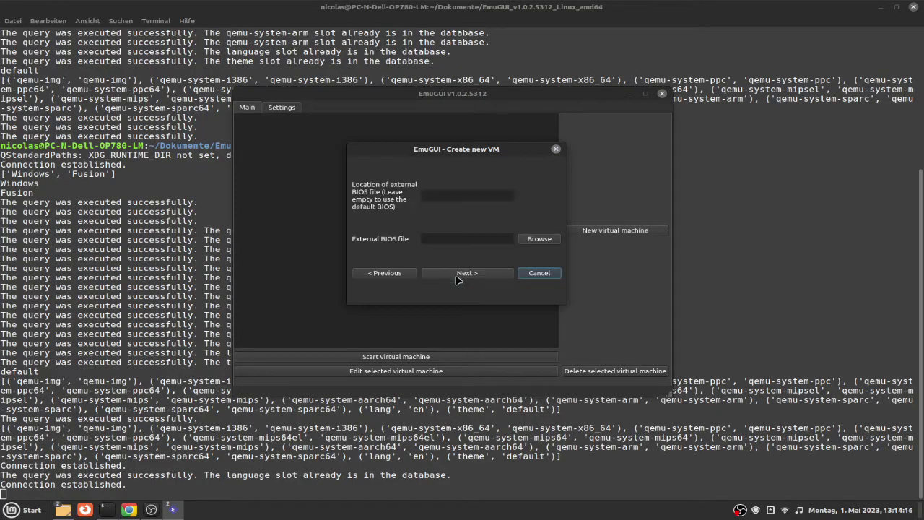
# - Leave the external BIOS settings empty and set the sound card to intel-hda
pyautogui.click(477, 274)
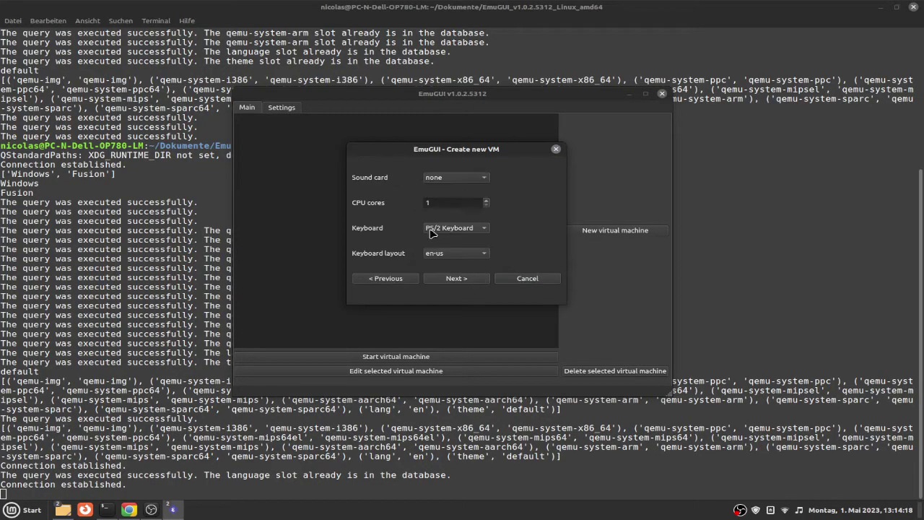
pyautogui.click(474, 179)
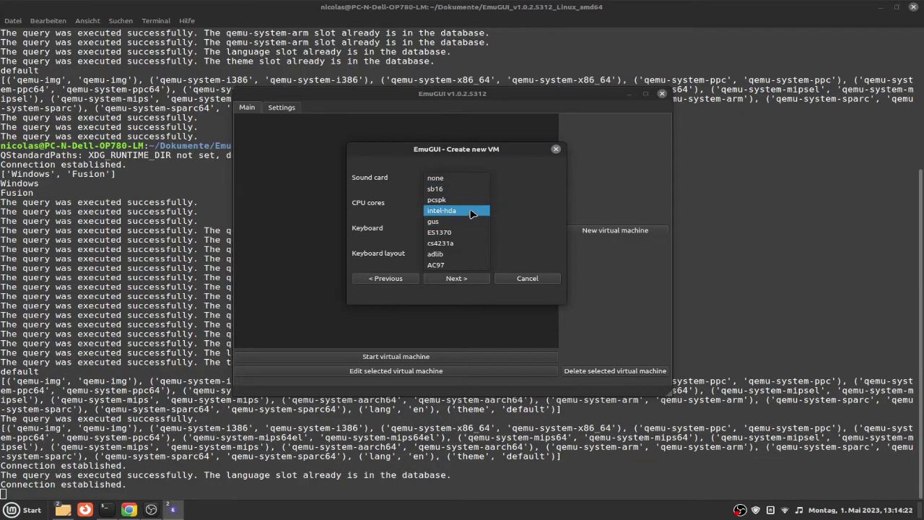
pyautogui.click(471, 212)
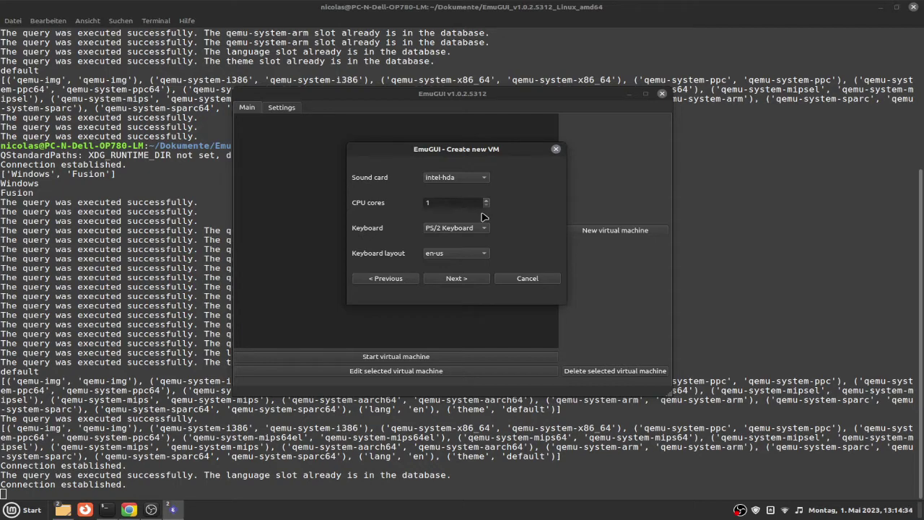
# - Keep one CPU core, set the keyboard to USB Keyboard with the en-us layout, and continue to the Linux kernel settings
pyautogui.doubleClick(446, 205)
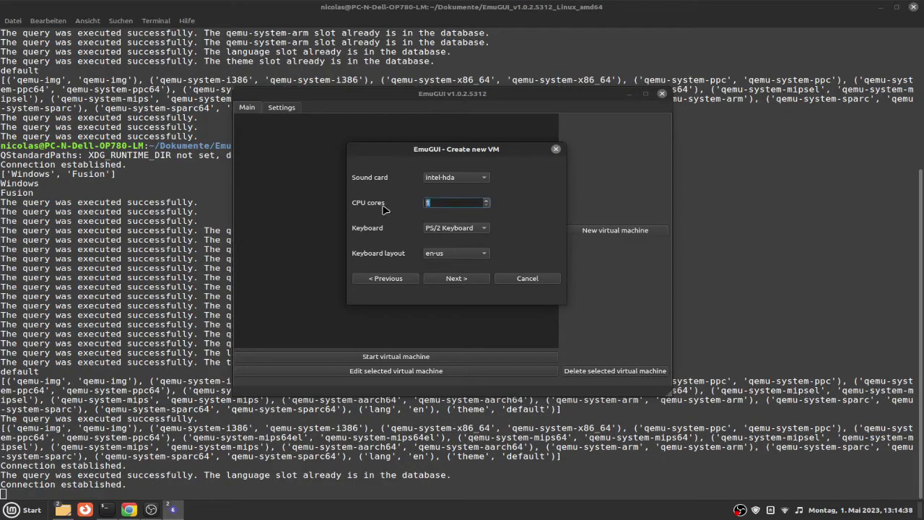
pyautogui.click(477, 231)
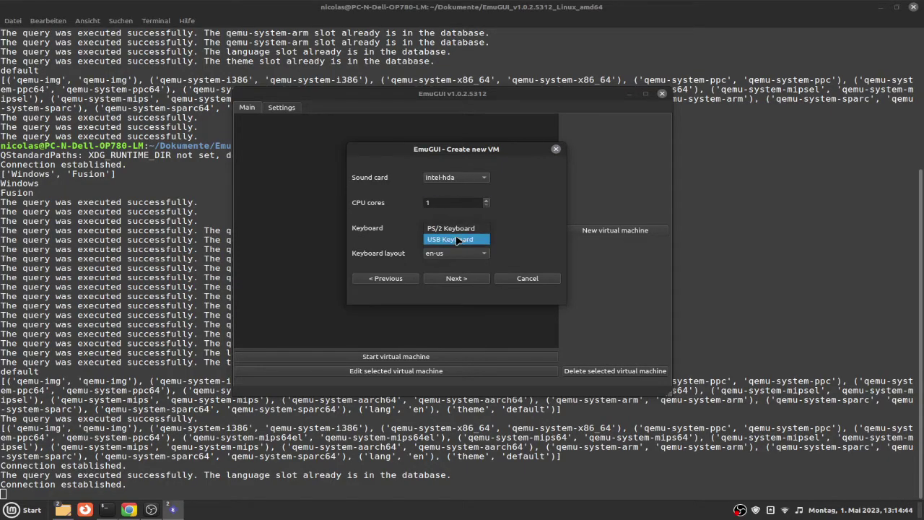
pyautogui.click(456, 241)
pyautogui.click(455, 256)
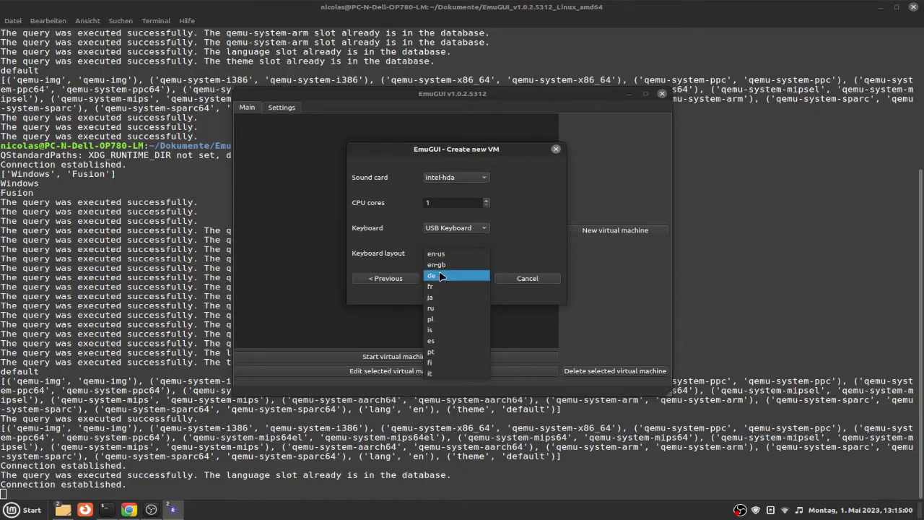
pyautogui.click(403, 251)
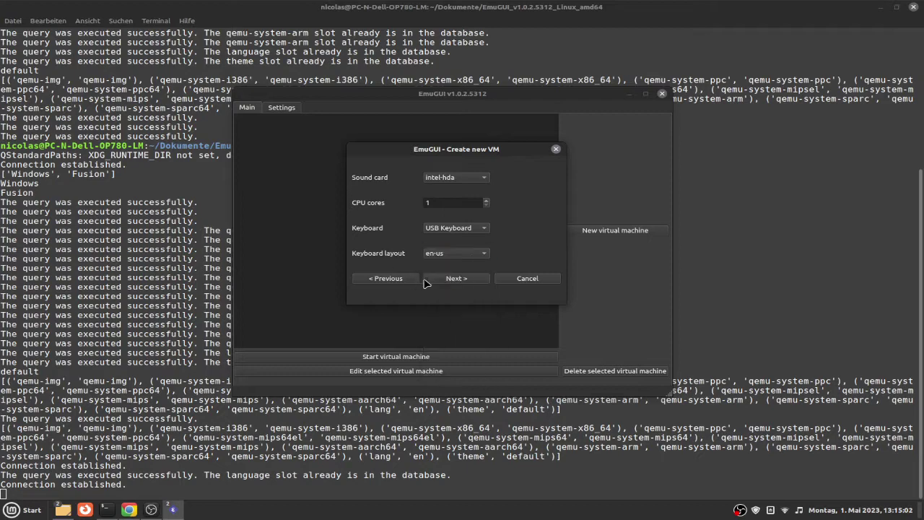
pyautogui.click(445, 282)
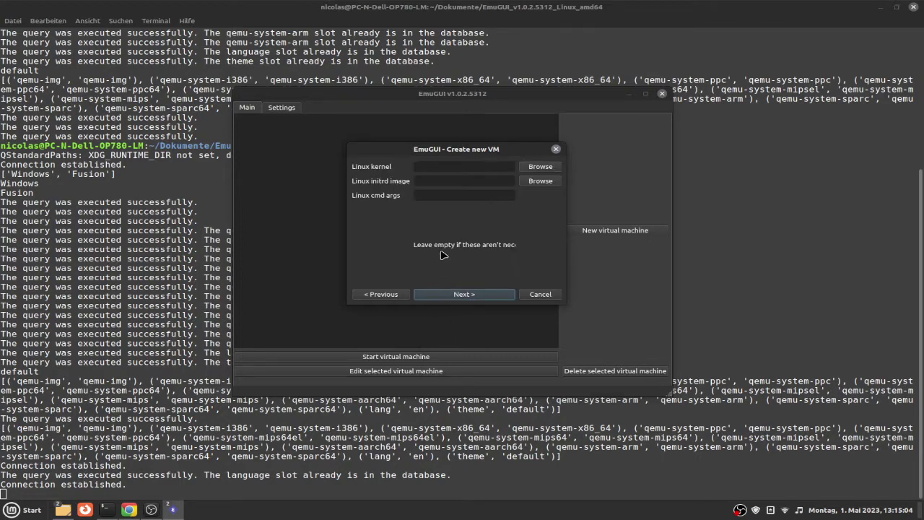
# - Leave the Linux kernel settings empty and add USB support with the usb-ehci controller
pyautogui.click(464, 296)
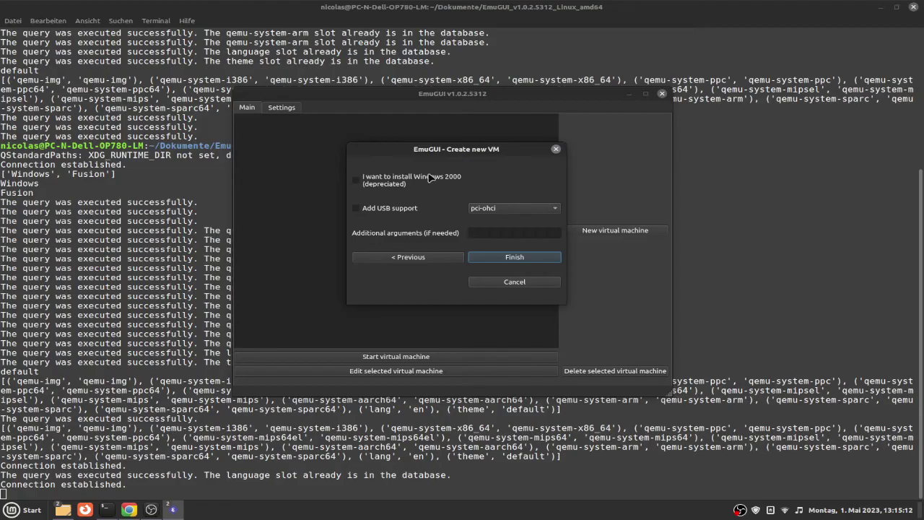
pyautogui.click(404, 212)
pyautogui.click(488, 210)
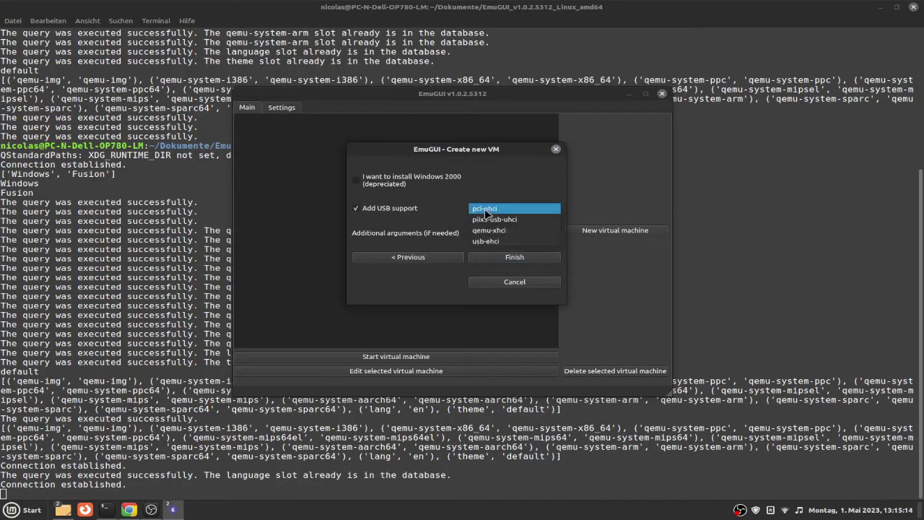
pyautogui.click(498, 242)
# - Try -enable-kvm and -accel tcg as the additional arguments, and clear the entry
pyautogui.click(500, 233)
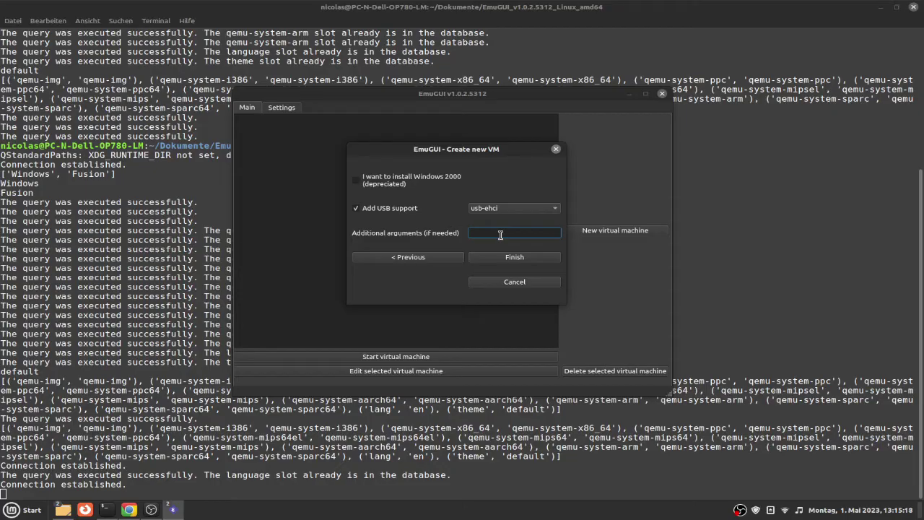
pyautogui.write('-enable-kvm')
pyautogui.moveTo(519, 234); pyautogui.dragTo(426, 231)
pyautogui.write('-accel tcg')
pyautogui.hotkey('ctrl', 'a')
pyautogui.press('BackSpace')
# - Enter -enable-kvm as the additional argument and finish creating the virtual machine
pyautogui.write('-ex')
pyautogui.press('BackSpace')
pyautogui.write('nable-kvm')
pyautogui.click(529, 258)
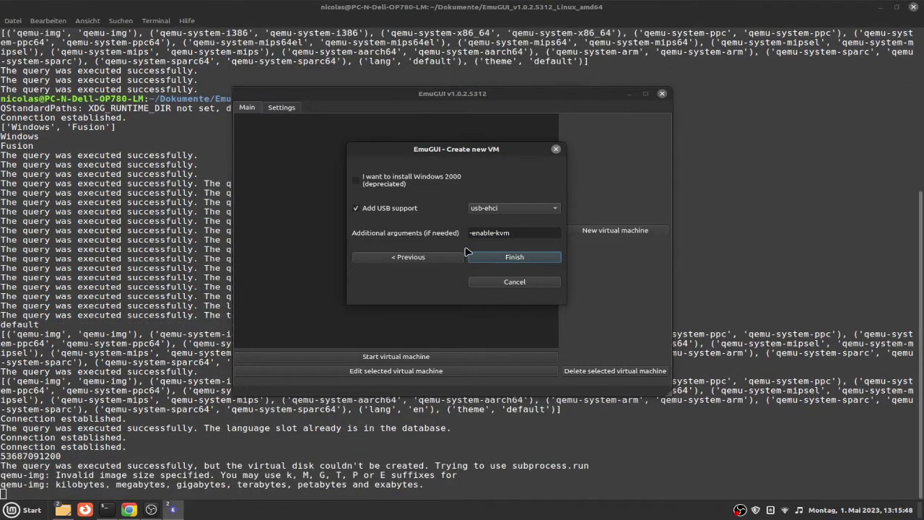
# - Try to start the Windows 7 virtual machine from drive d with en_windows_7_with_sp1_x64.iso as the CD-ROM and the system date
pyautogui.click(387, 118)
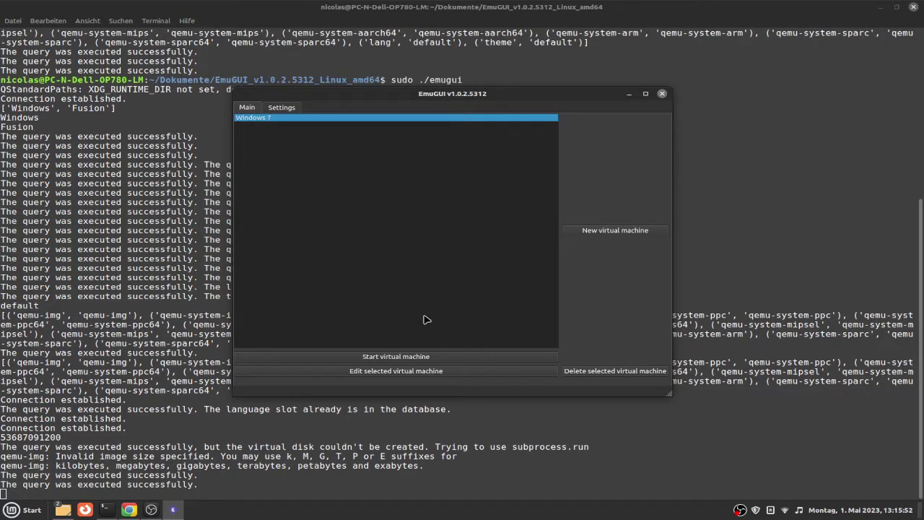
pyautogui.click(442, 357)
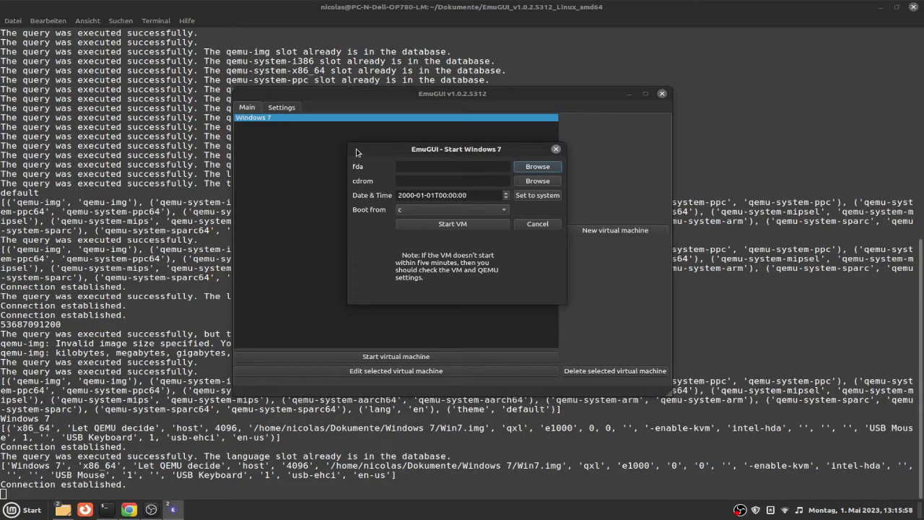
pyautogui.click(455, 210)
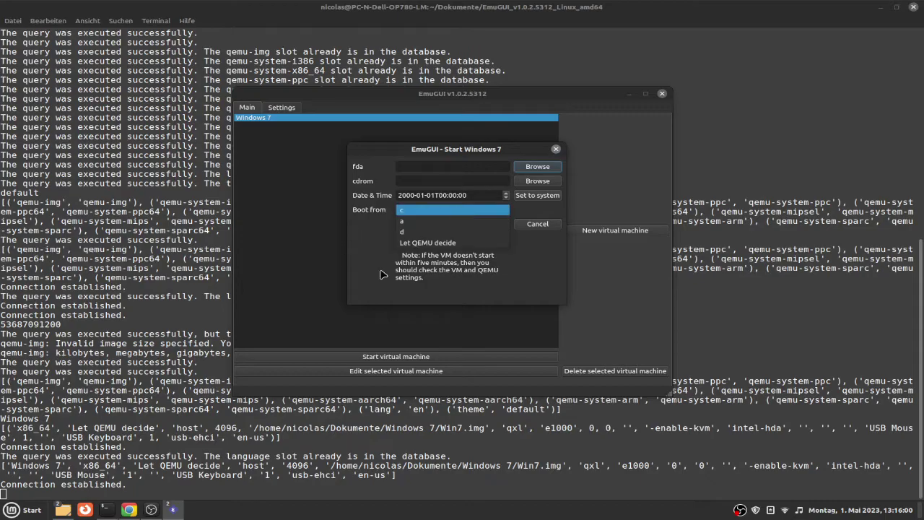
pyautogui.click(446, 252)
pyautogui.click(533, 181)
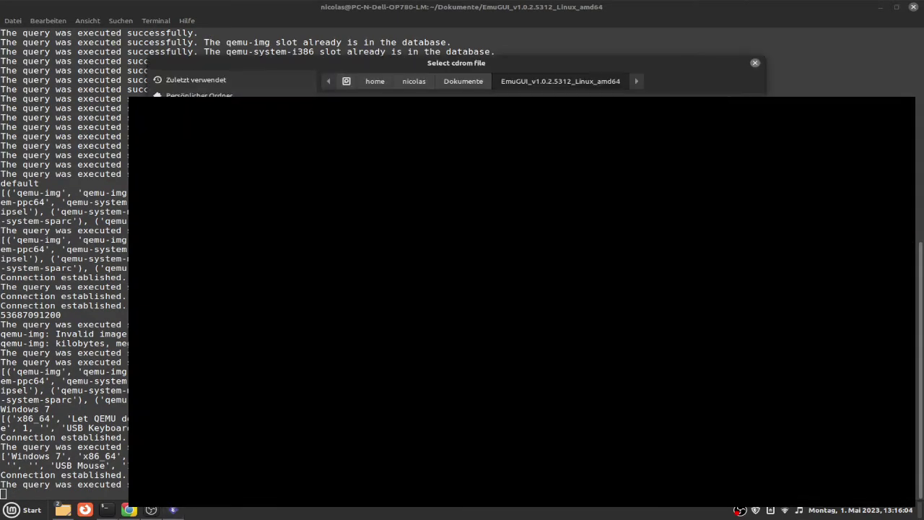
pyautogui.click(455, 83)
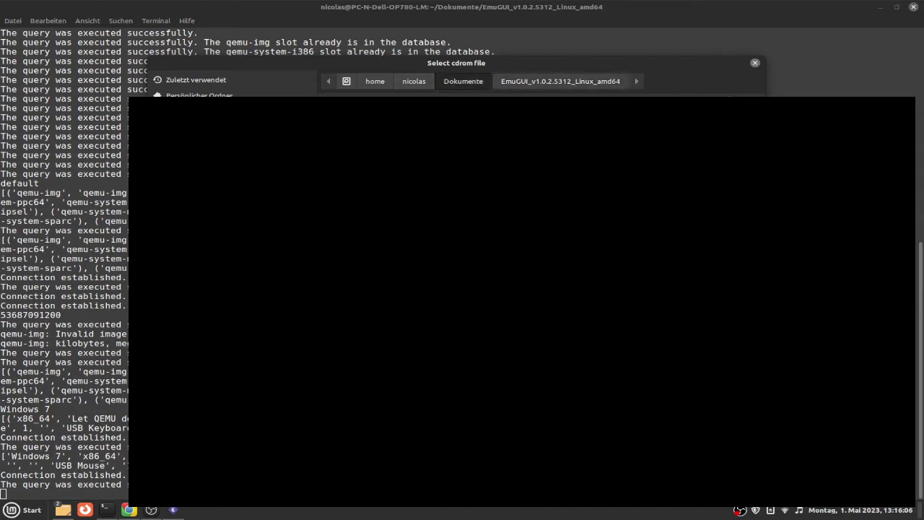
pyautogui.press('Return')
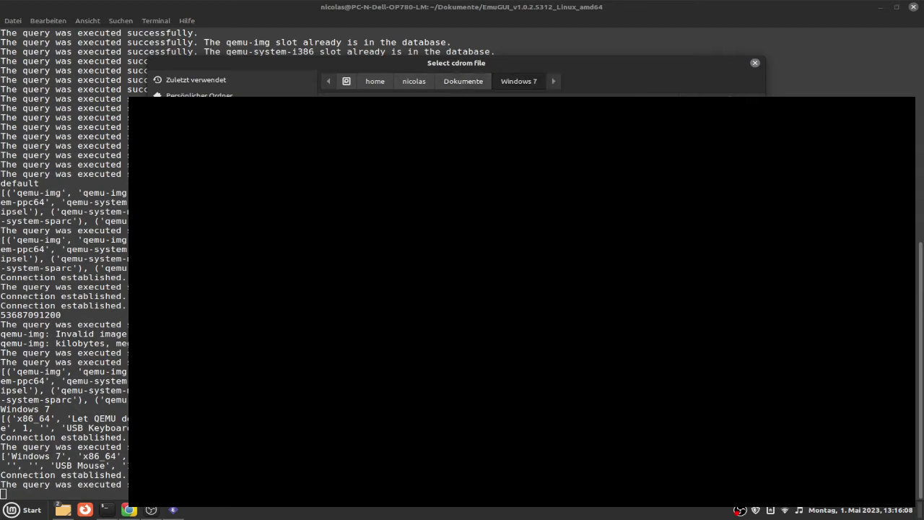
pyautogui.press('Return')
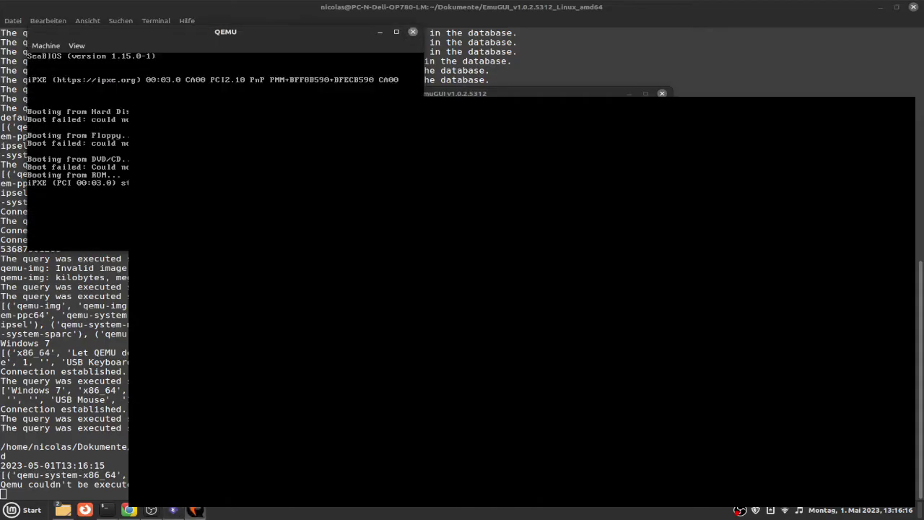
# - Move the QEMU window toward the middle of the screen and check its view options
pyautogui.moveTo(240, 36); pyautogui.dragTo(347, 82)
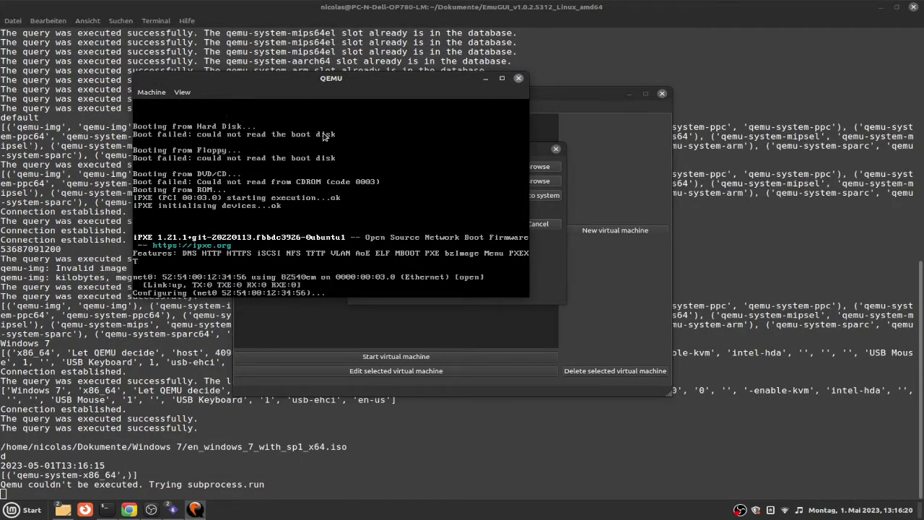
pyautogui.click(182, 92)
pyautogui.click(205, 174)
pyautogui.click(181, 95)
pyautogui.click(204, 272)
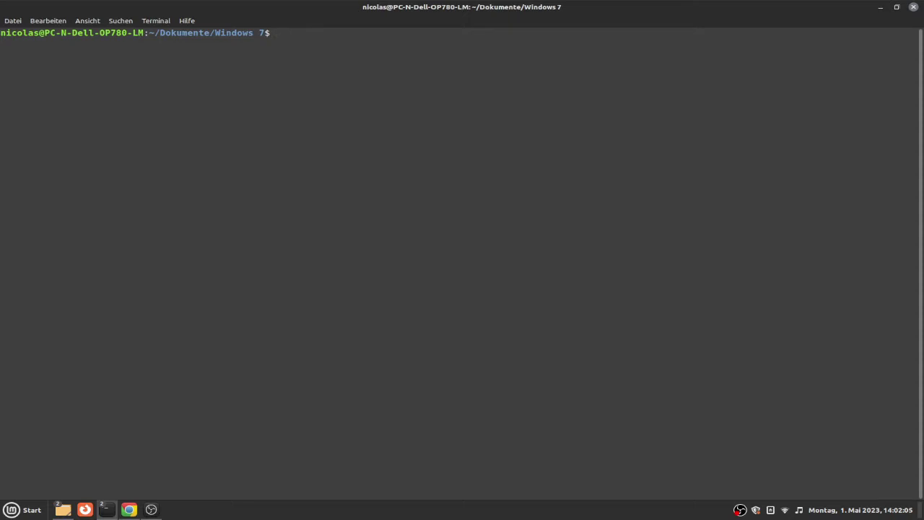
# - Run qemu-img in the Windows 7 folder and display its help with --help
pyautogui.write('qemu-img')
pyautogui.press('Return')
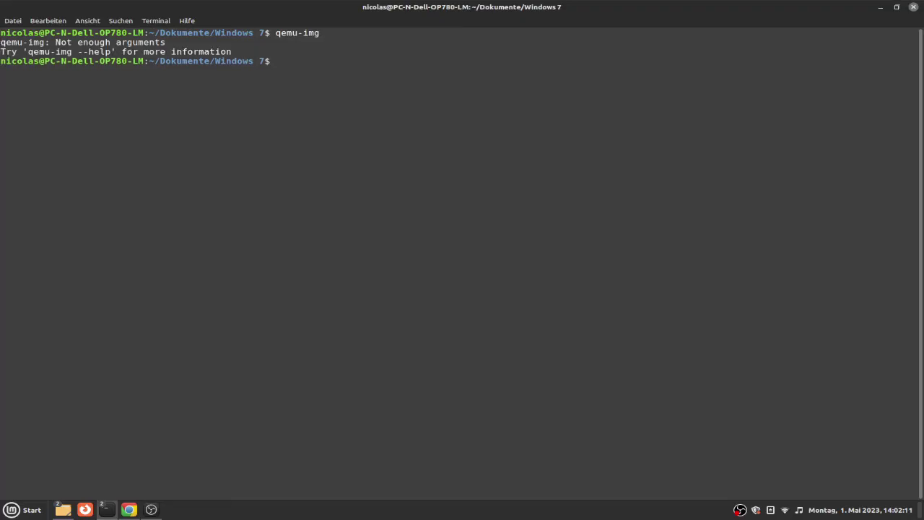
pyautogui.press('Up')
pyautogui.write('--help')
pyautogui.press('Return')
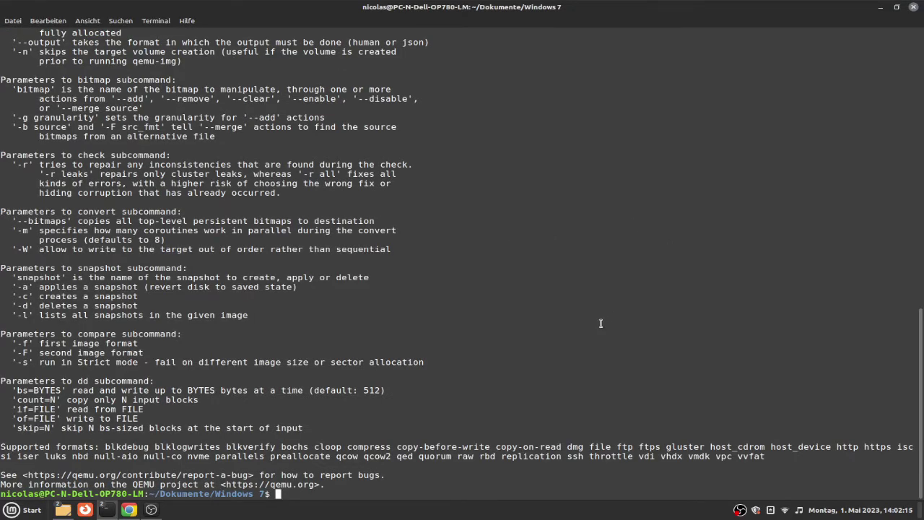
# - Examine the qemu-img help for the command syntax and parameters needed to create a disk image
pyautogui.scroll(15, 532, 303)
pyautogui.scroll(6, 531, 304)
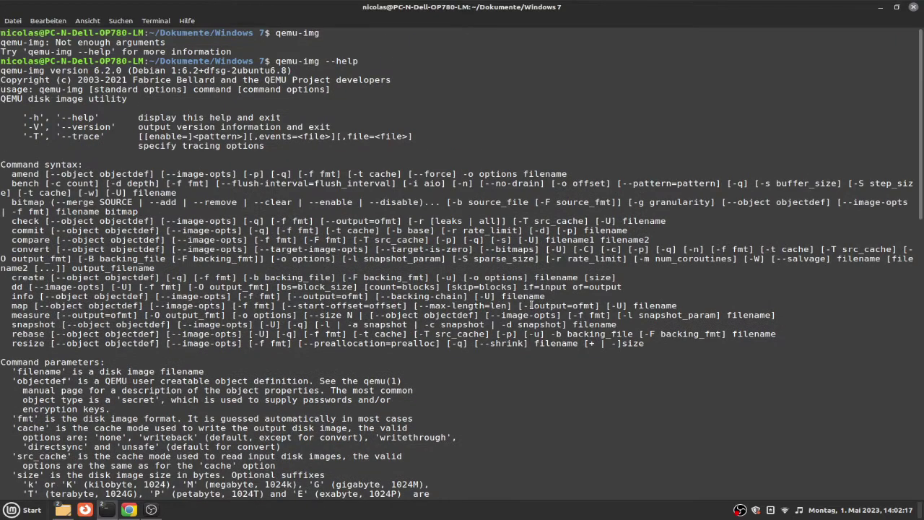
pyautogui.scroll(-2, 214, 196)
pyautogui.scroll(2, 207, 194)
pyautogui.scroll(-3, 123, 101)
pyautogui.scroll(3, 76, 101)
pyautogui.scroll(-5, 146, 107)
pyautogui.scroll(5, 147, 106)
# - Compose the command qemu-img create -f qcow2 Win7.img 20G
pyautogui.write('qemu-')
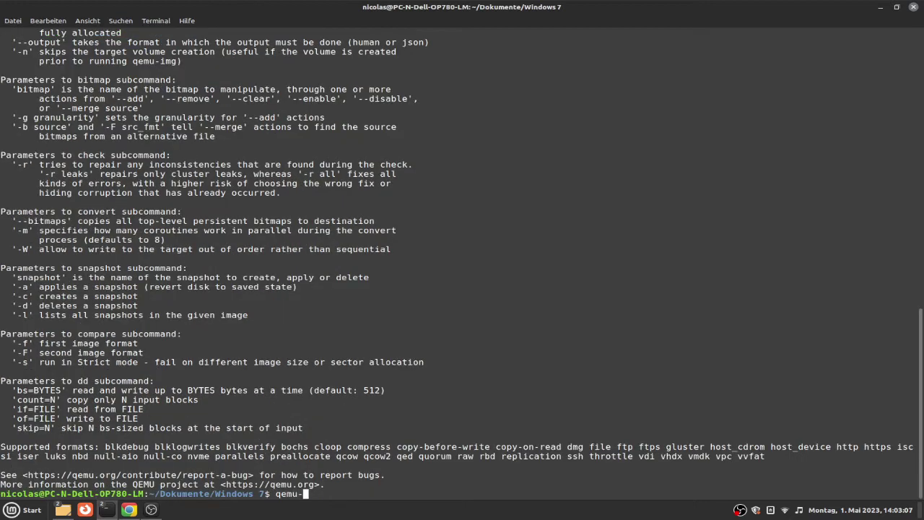
pyautogui.write('img create -f qcow2')
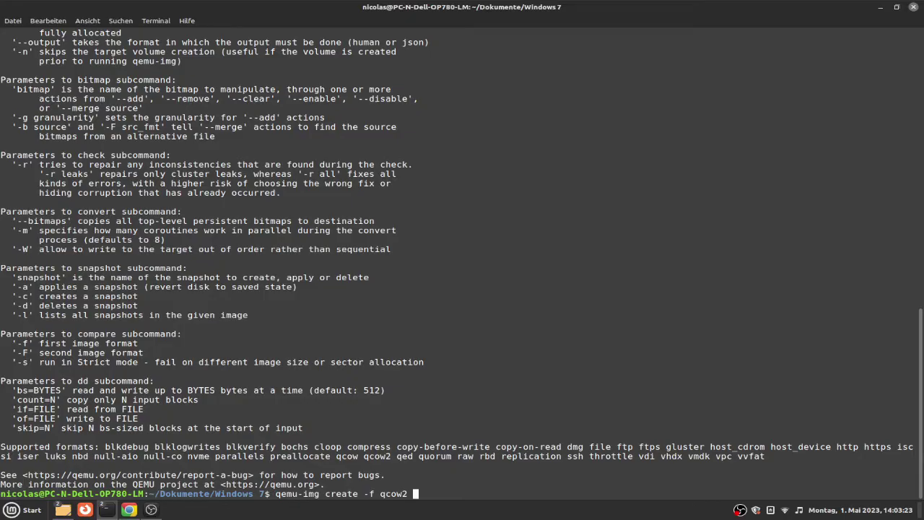
pyautogui.write('Win7.img')
pyautogui.write('20G')
# - Check the size parameter in the qemu-img help, change the image size to 50G, and run the create command
pyautogui.scroll(20, 238, 231)
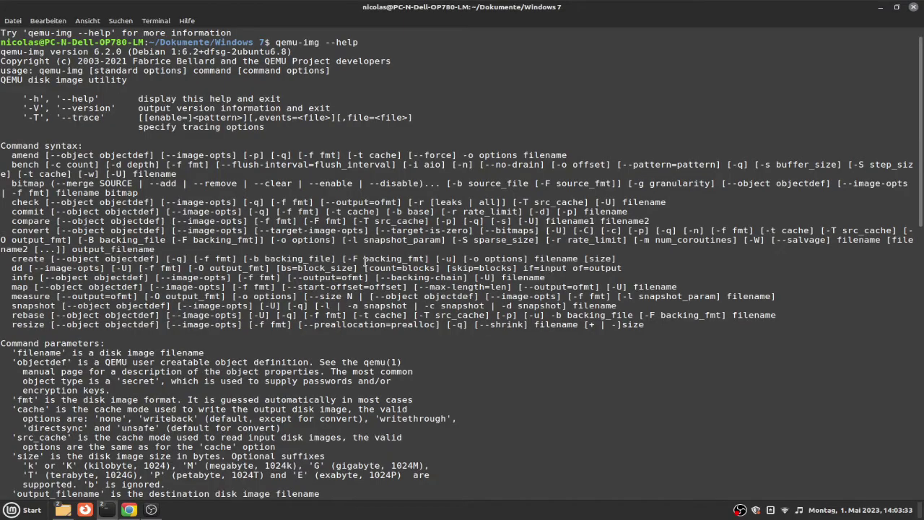
pyautogui.scroll(-10, 365, 261)
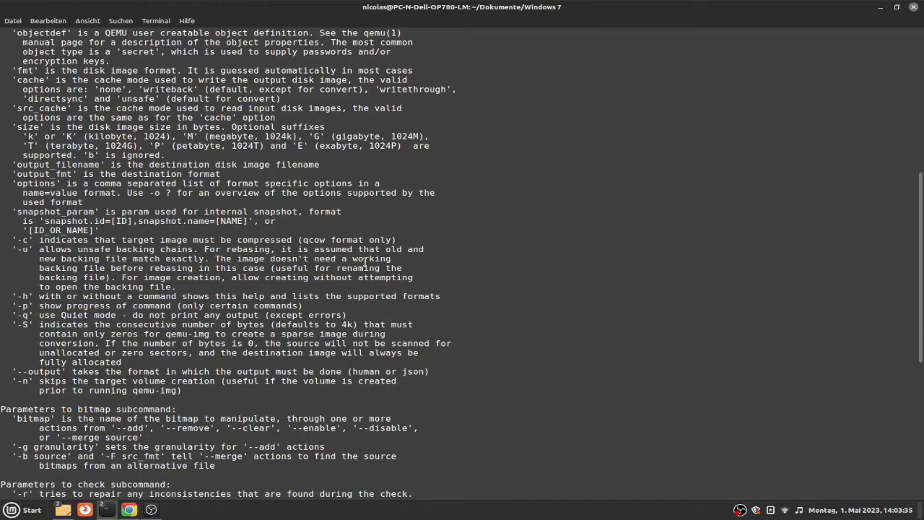
pyautogui.scroll(-12, 364, 261)
pyautogui.press('Left')
pyautogui.press('Left')
pyautogui.press('BackSpace')
pyautogui.write('5')
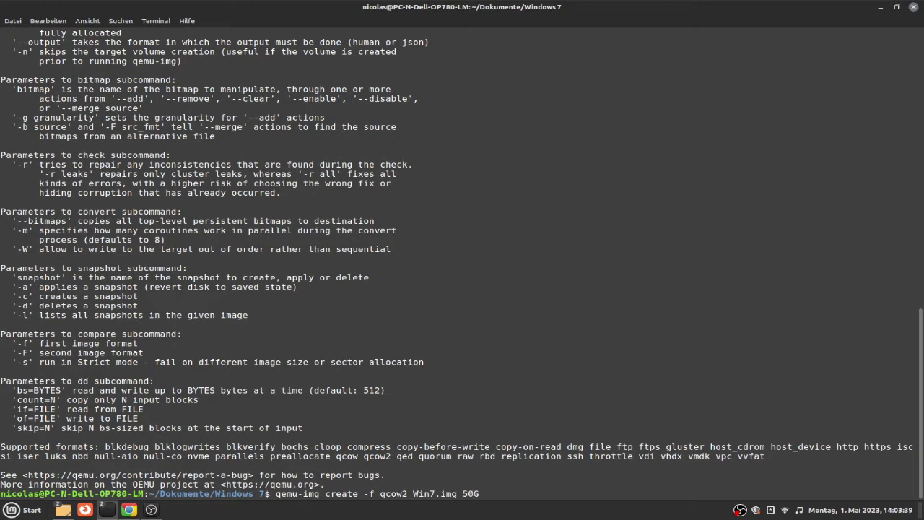
pyautogui.press('Return')
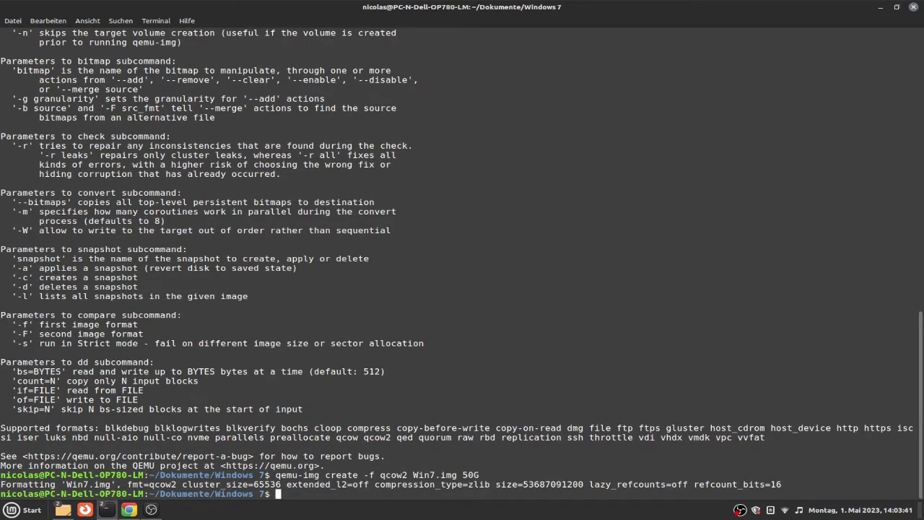
# - Switch to the EmuGUI folder's terminal and launch sudo ./emugui, authenticating with the account password
pyautogui.moveTo(106, 512)
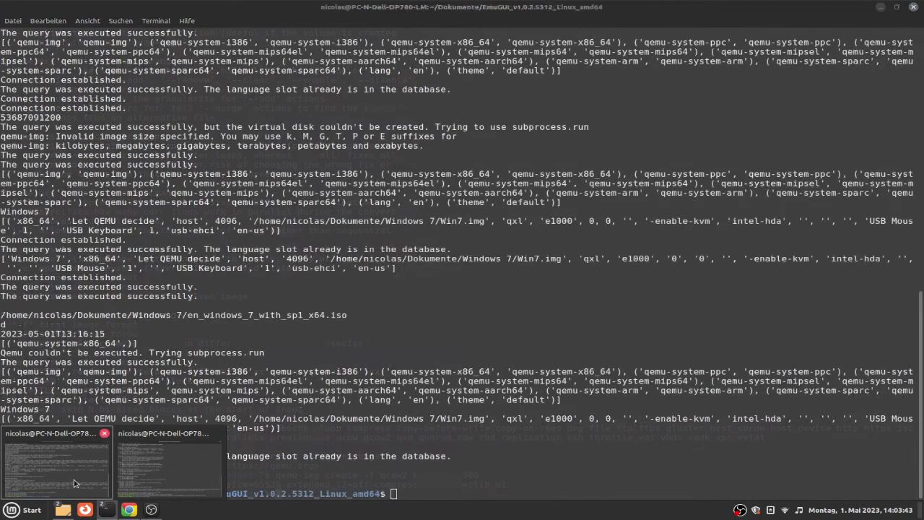
pyautogui.click(73, 483)
pyautogui.write('sudo ./emugui')
pyautogui.press('Return')
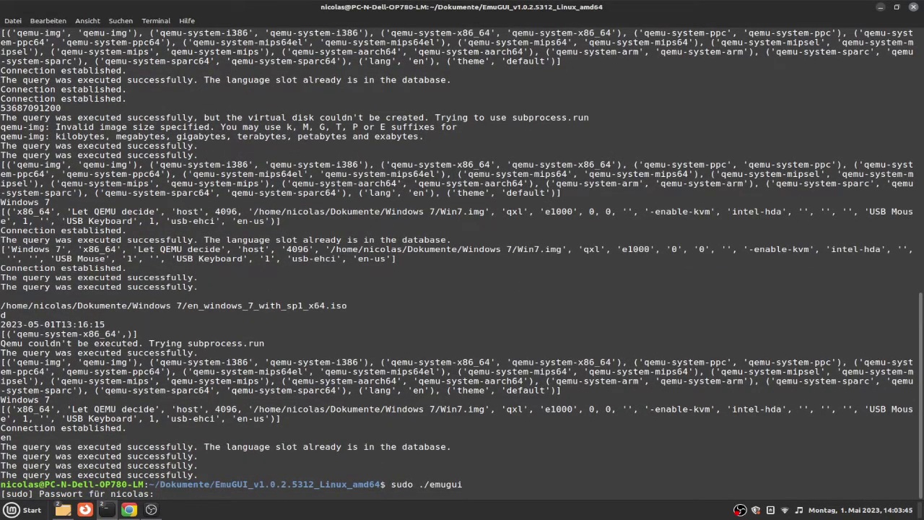
pyautogui.press('Return')
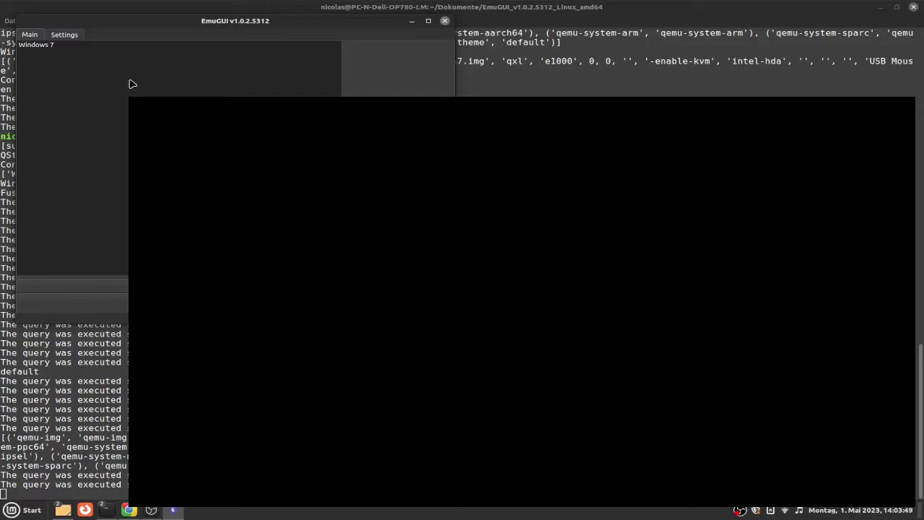
# - Try to start the Windows 7 virtual machine from drive d with en_windows_7_with_sp1_x64.iso and the system date and time
pyautogui.click(164, 45)
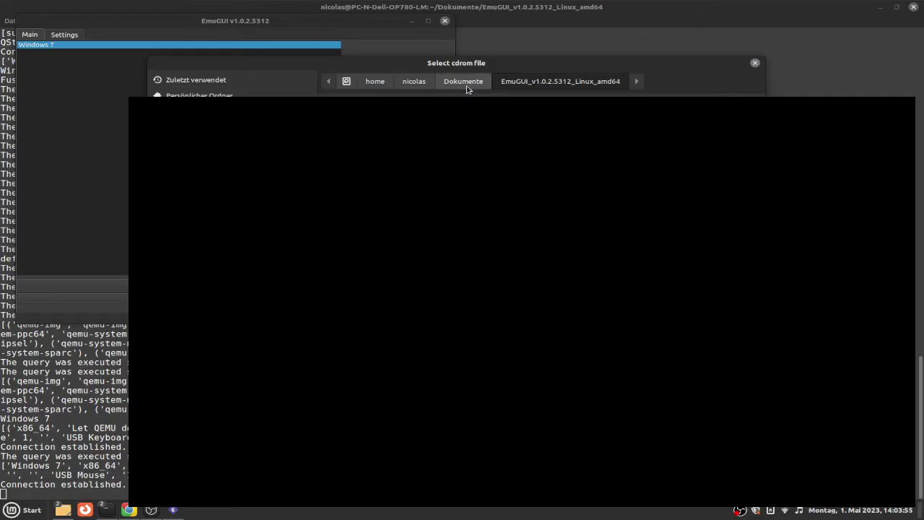
pyautogui.click(465, 82)
pyautogui.press('Return')
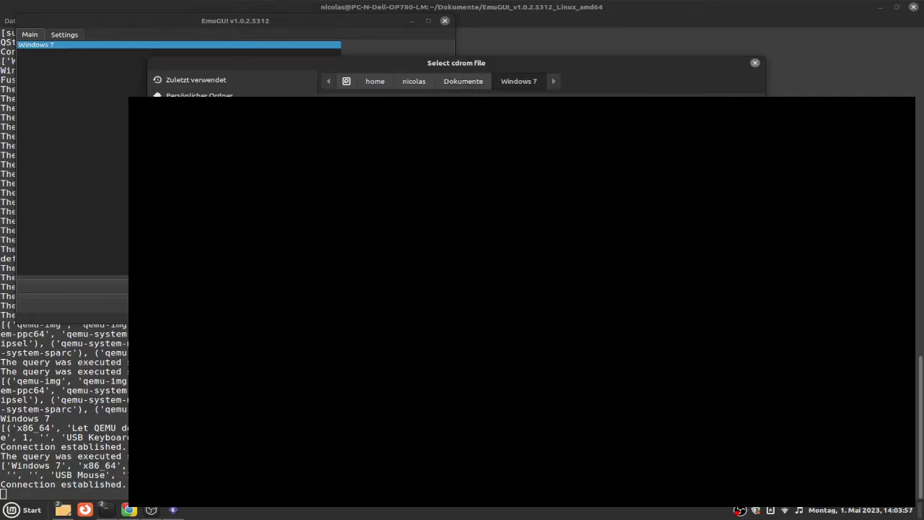
pyautogui.press('Return')
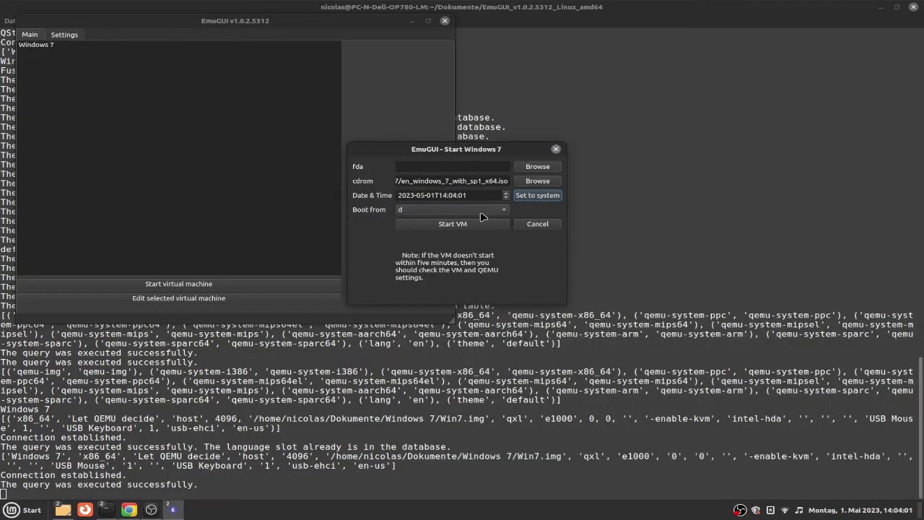
pyautogui.click(459, 223)
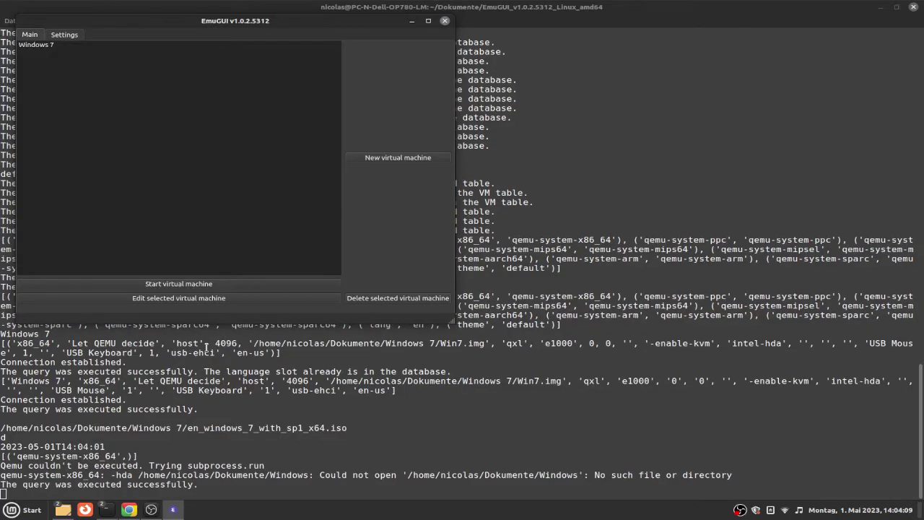
# - Close EmuGUI and the disk image folder's terminal, and rename the Windows 7 folder in Dokumente to Windows7
pyautogui.click(445, 20)
pyautogui.moveTo(106, 509)
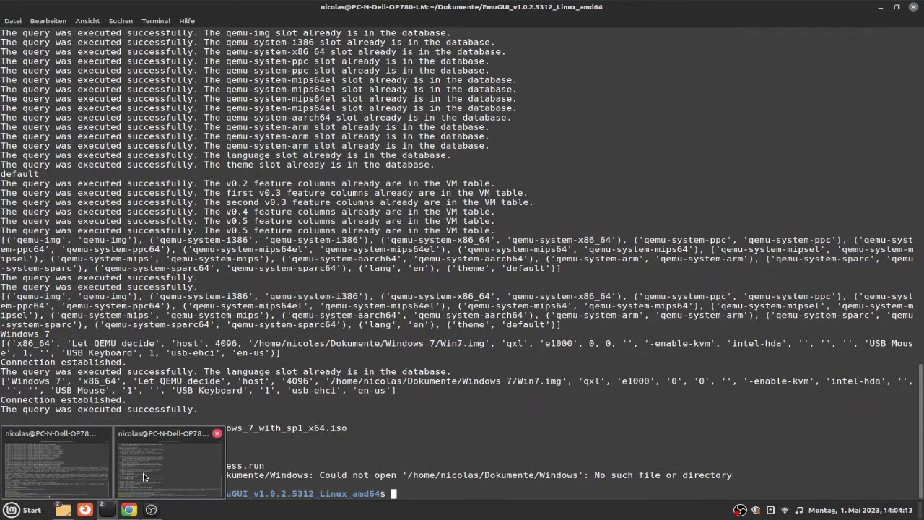
pyautogui.click(144, 476)
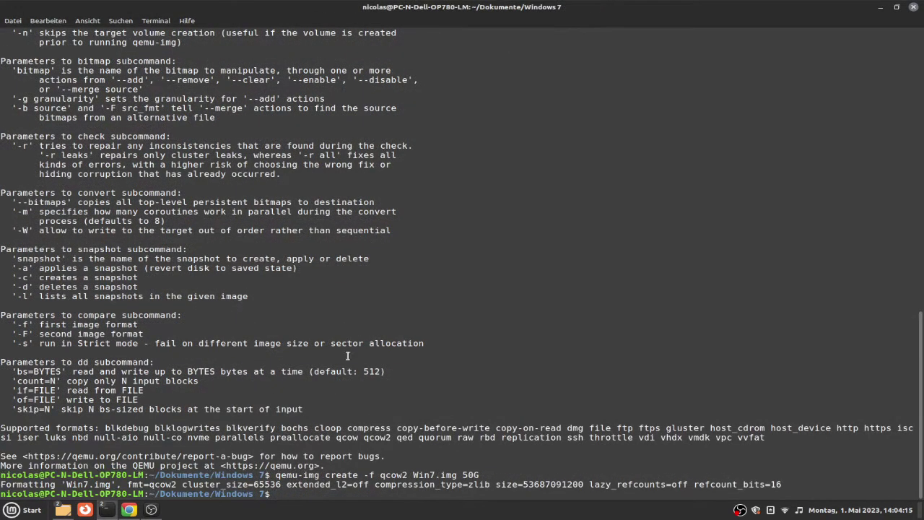
pyautogui.click(911, 6)
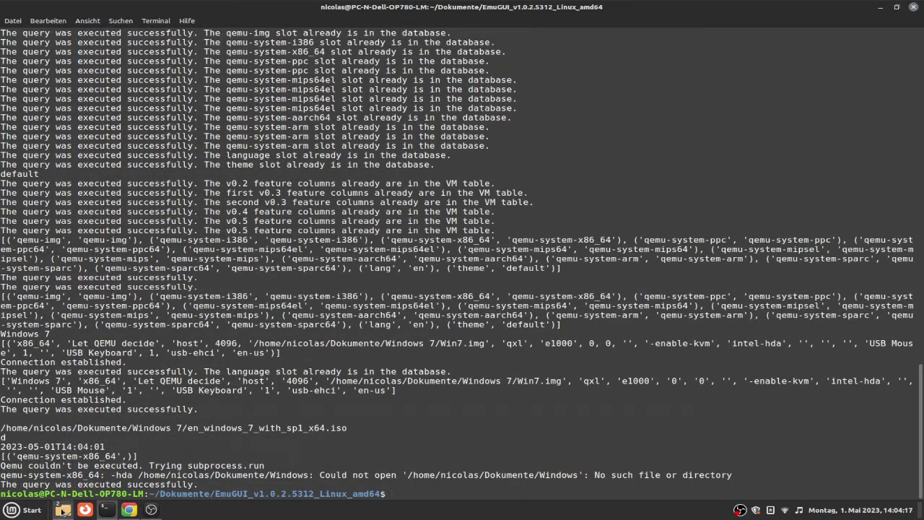
pyautogui.moveTo(62, 509)
pyautogui.click(134, 467)
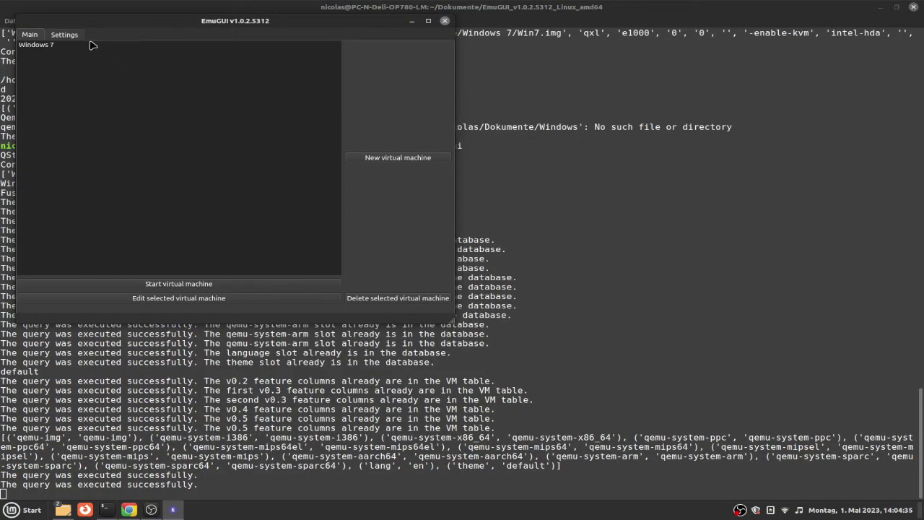
# - Edit the Windows 7 virtual machine so its existing hard disk path points to Win7.img in the Windows7 folder
pyautogui.click(60, 50)
pyautogui.click(205, 299)
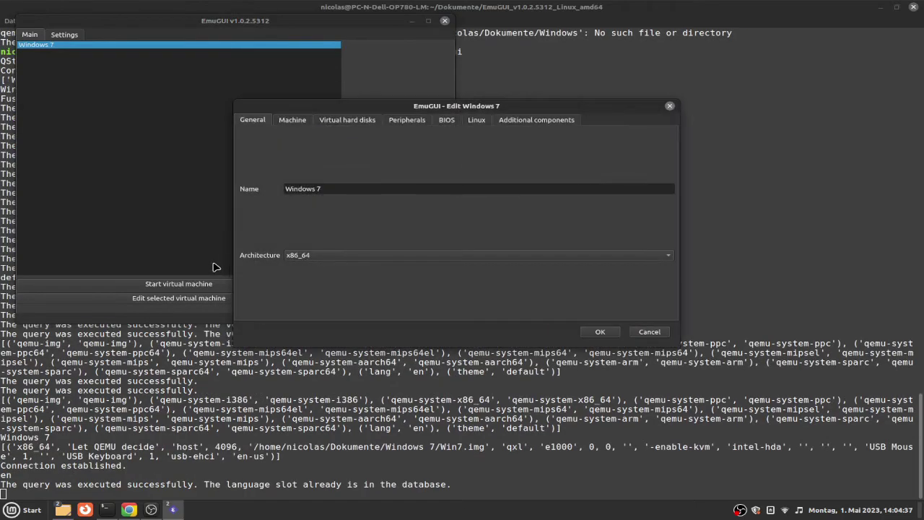
pyautogui.click(308, 120)
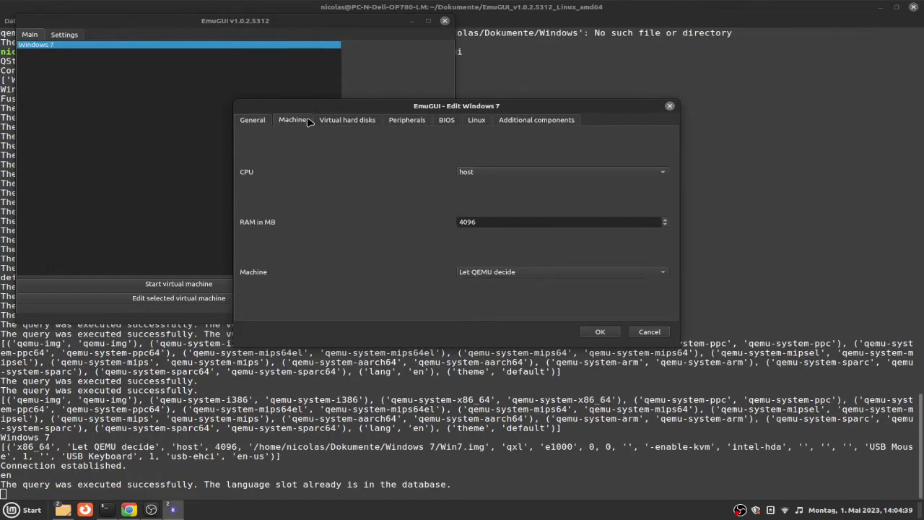
pyautogui.click(351, 120)
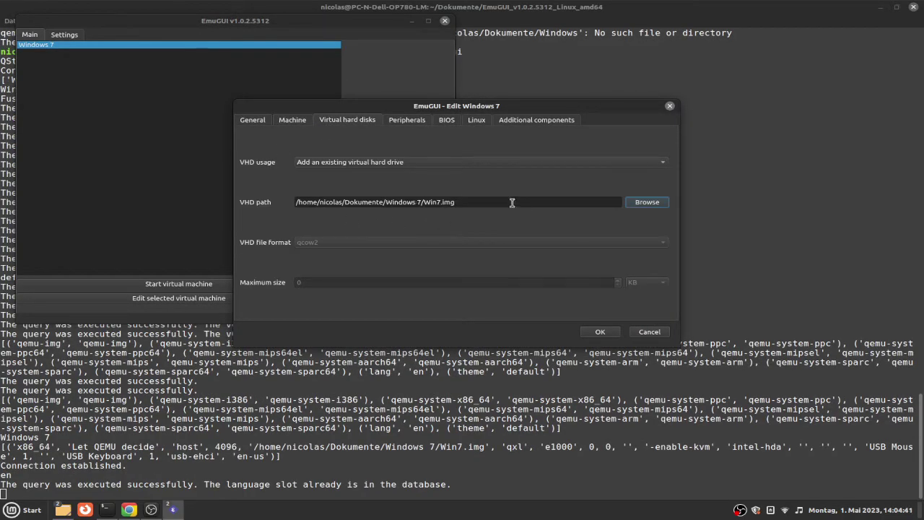
pyautogui.click(420, 202)
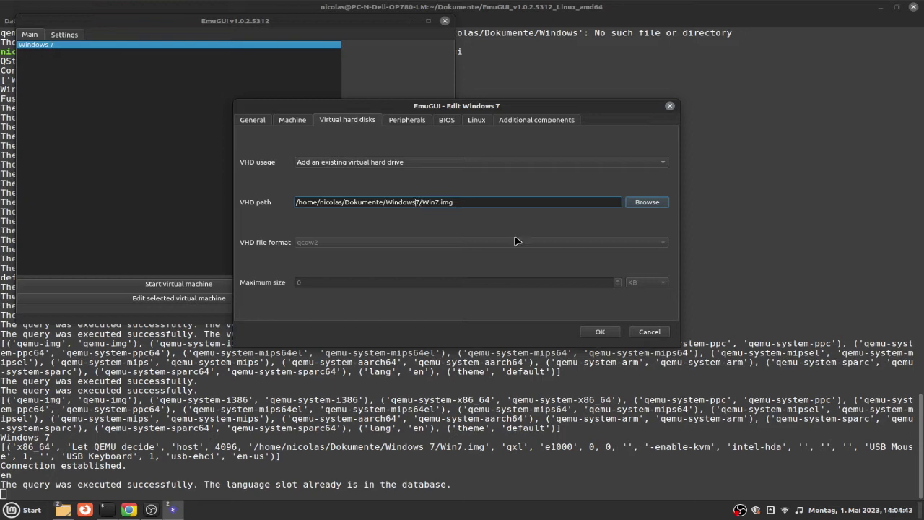
pyautogui.click(597, 330)
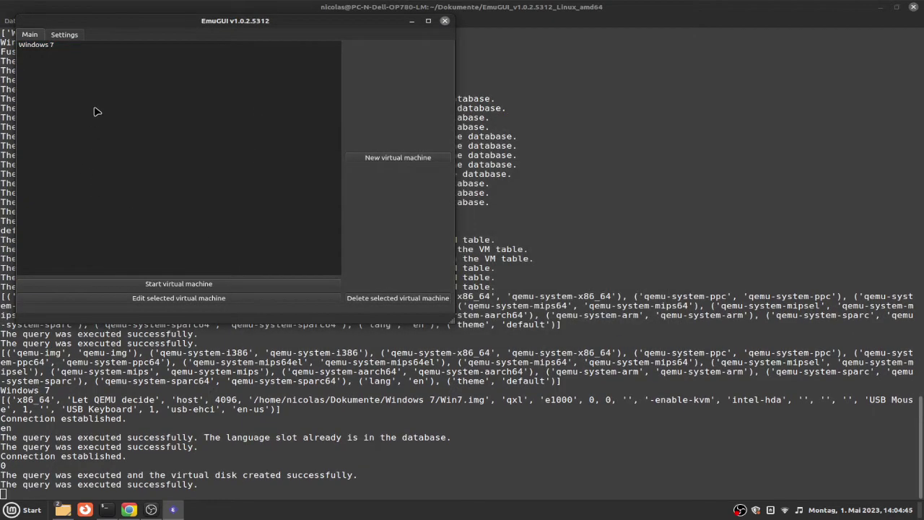
# - Start the Windows 7 virtual machine from drive c with en_windows_7_with_sp1_x64.iso from the Windows7 folder and the system date
pyautogui.click(110, 45)
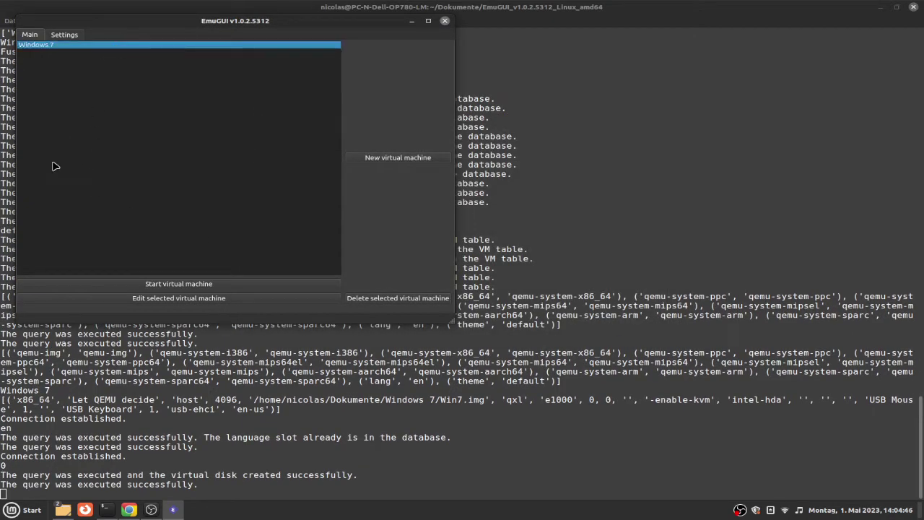
pyautogui.click(217, 288)
pyautogui.click(537, 182)
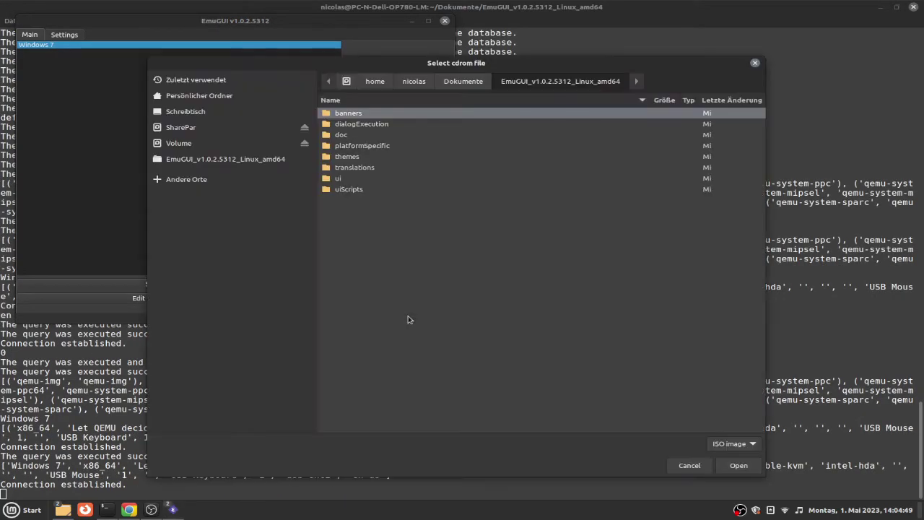
pyautogui.click(459, 88)
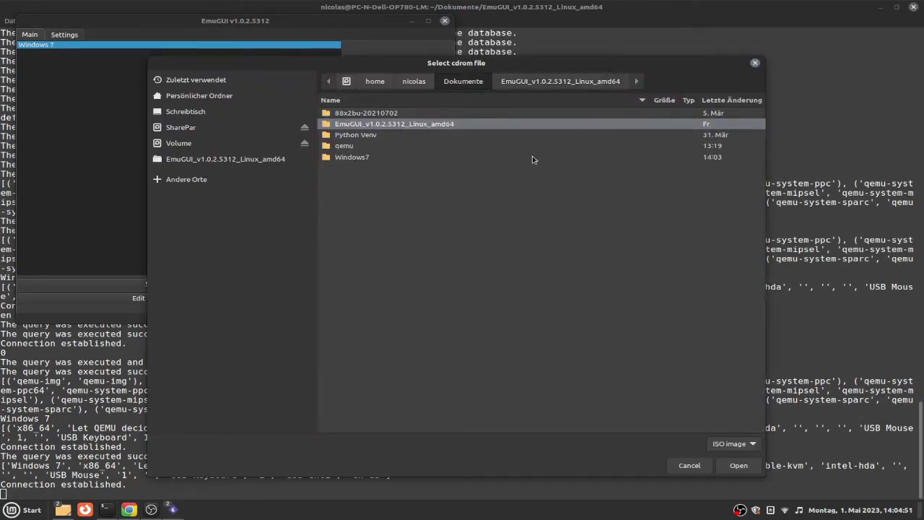
pyautogui.doubleClick(356, 159)
pyautogui.doubleClick(392, 116)
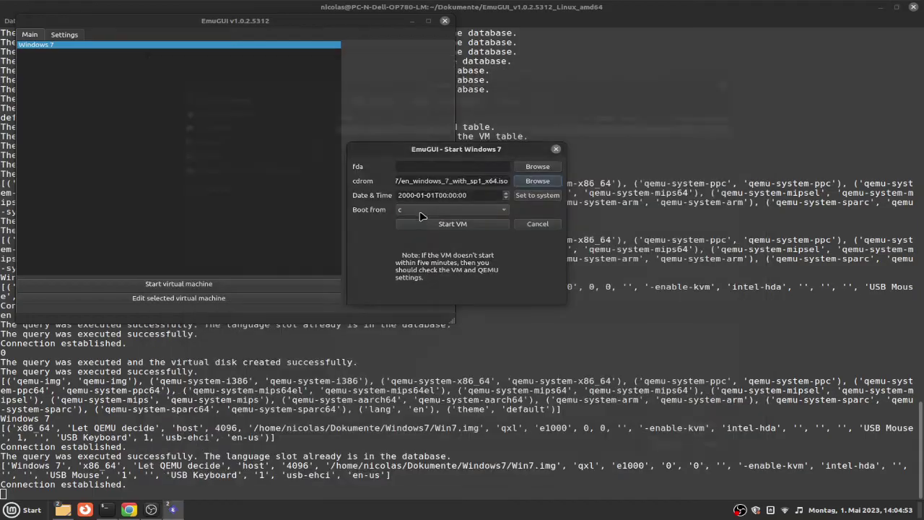
pyautogui.click(452, 224)
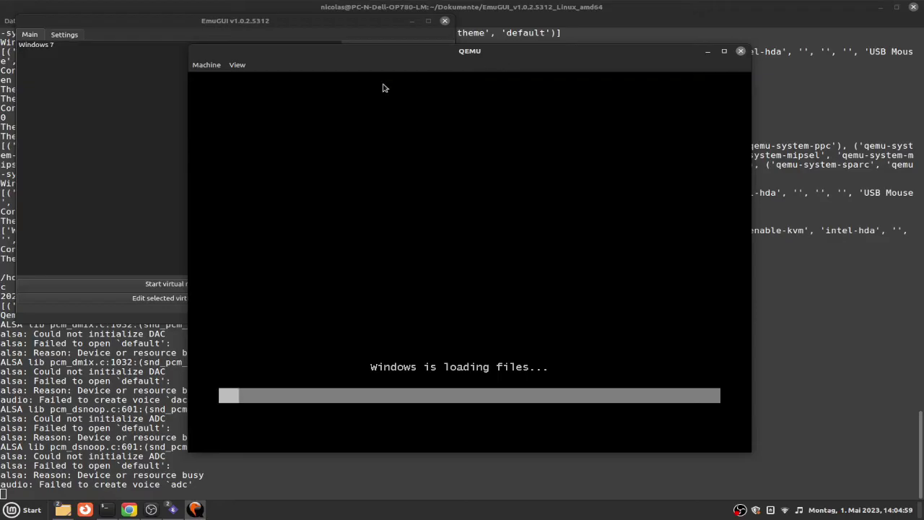
# - Enable Zoom To Fit and Show Tabs for the QEMU display and maximize its window
pyautogui.click(237, 66)
pyautogui.click(260, 147)
pyautogui.click(237, 65)
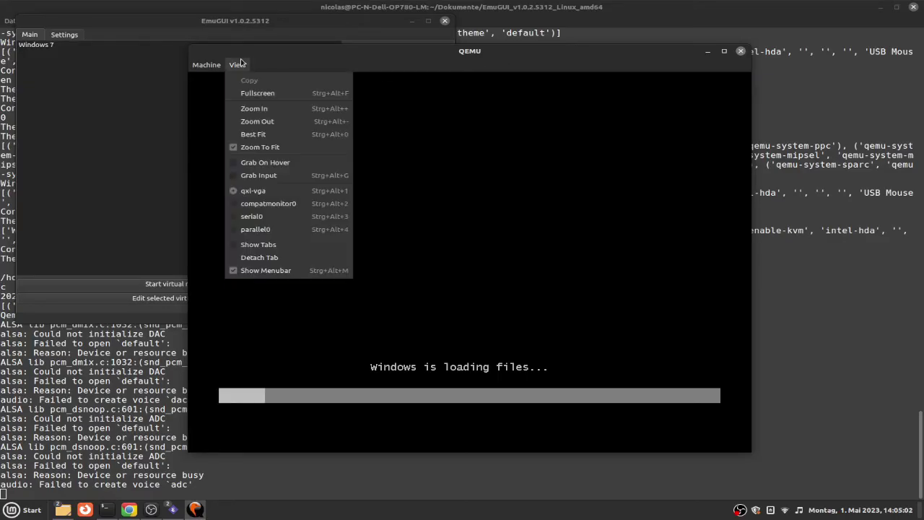
pyautogui.click(285, 242)
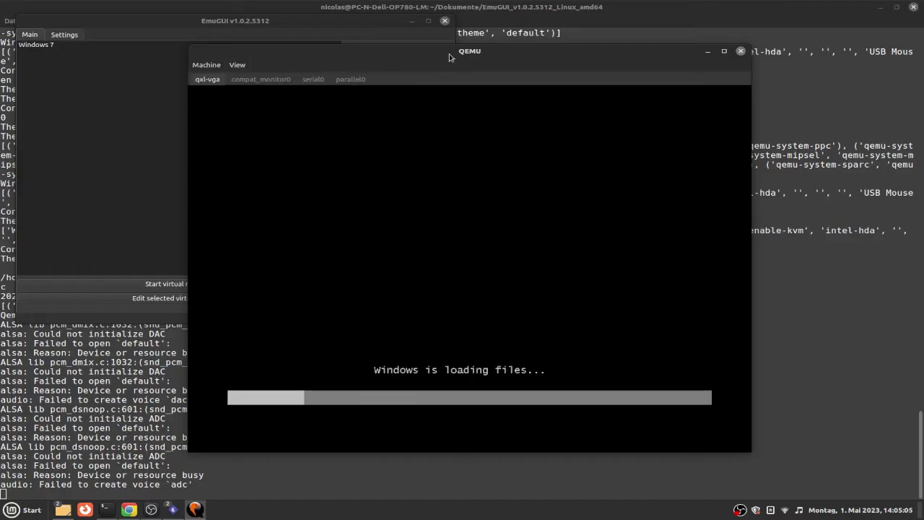
pyautogui.click(724, 52)
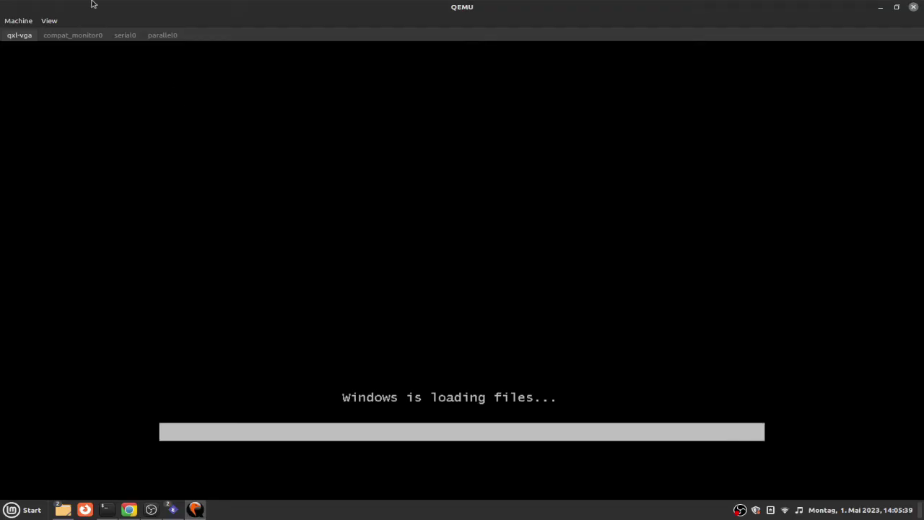
# - Switch the QEMU display to fullscreen for the Windows 7 installer
pyautogui.click(49, 21)
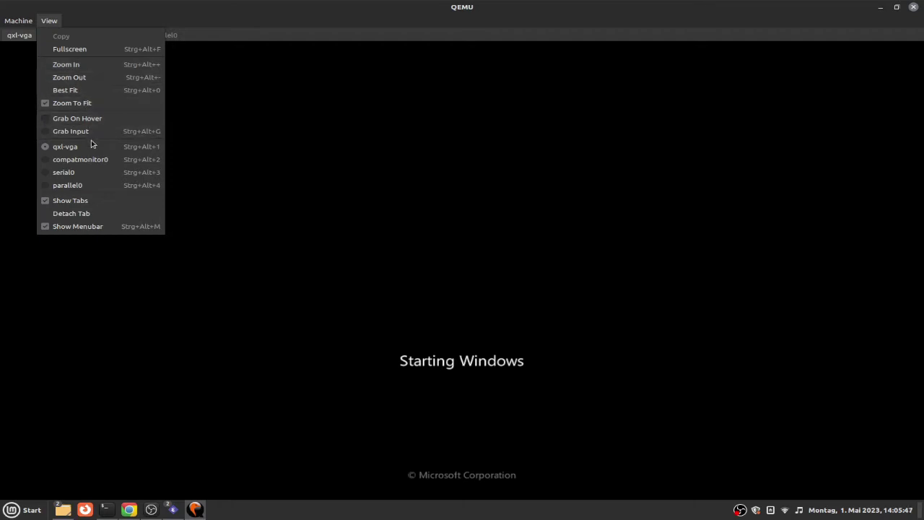
pyautogui.click(55, 21)
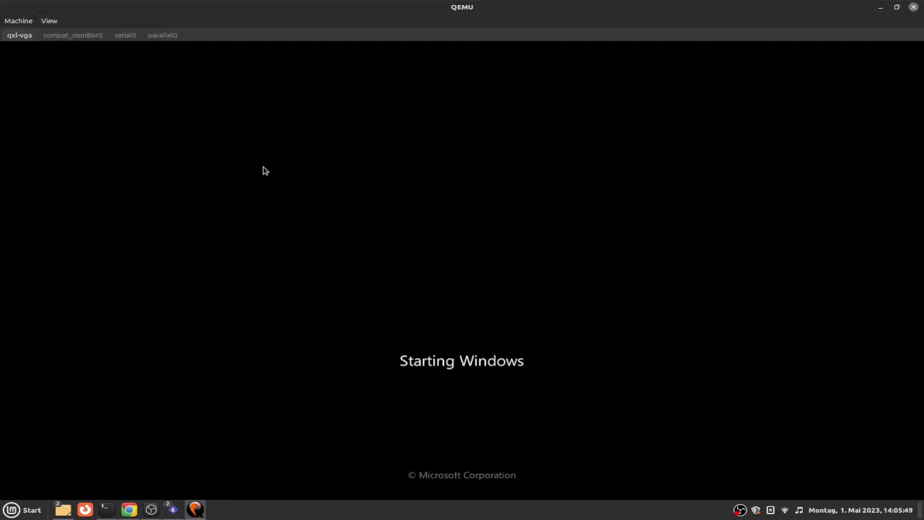
pyautogui.hotkey('ctrl', 'alt', 'f')
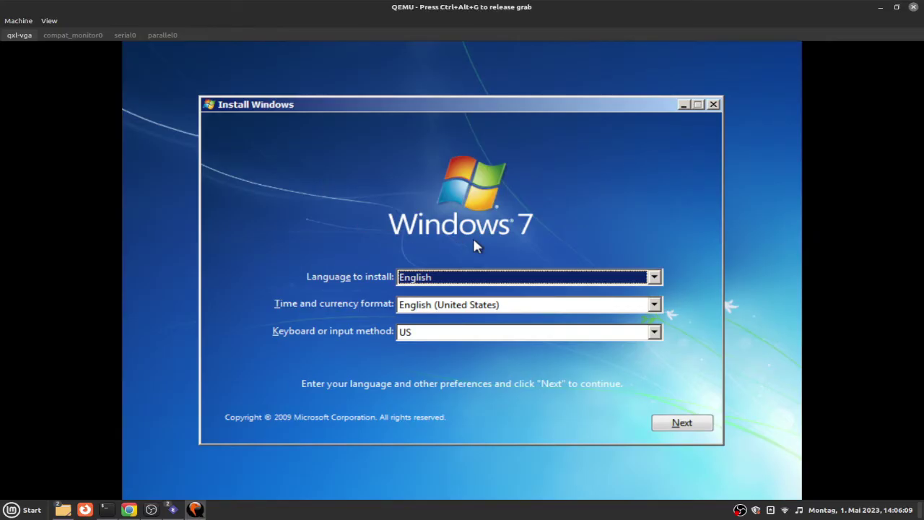
pyautogui.hotkey('ctrl', 'alt', 'f')
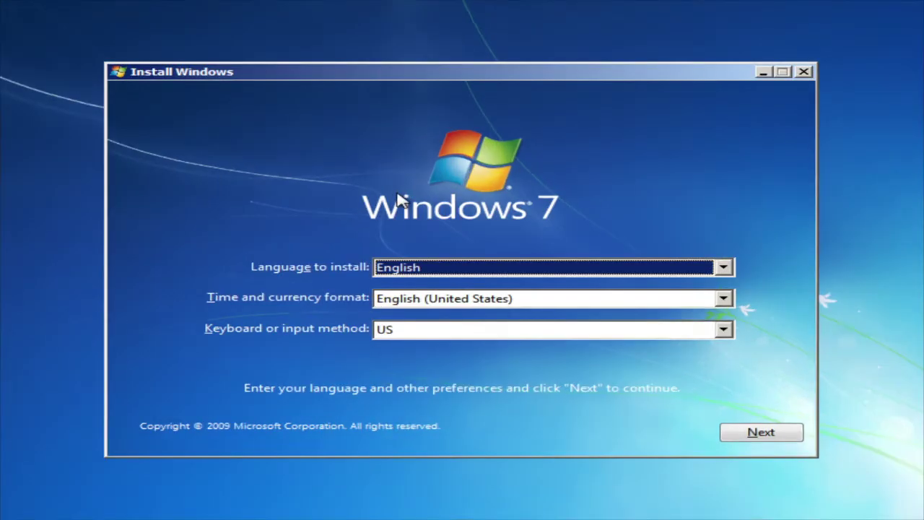
# - Set the time and currency format to German (Germany), keep English as the installation language, and continue
pyautogui.click(517, 298)
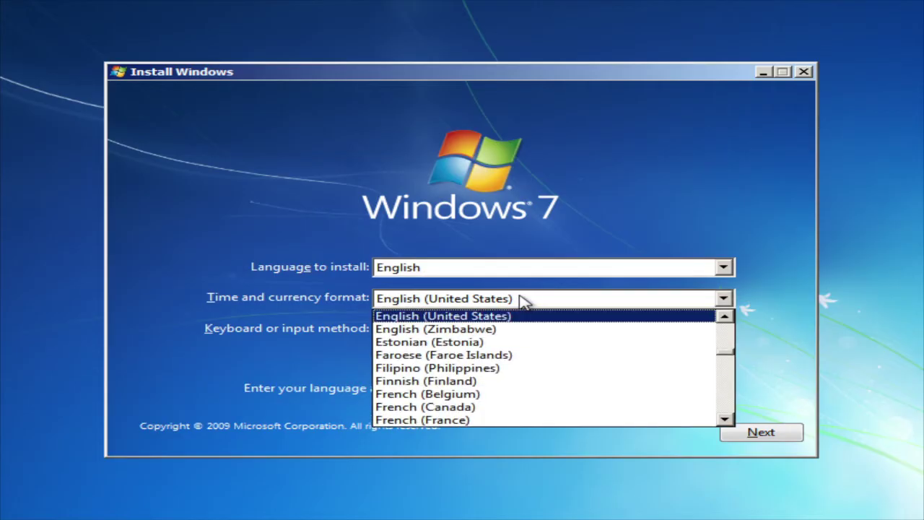
pyautogui.press('g')
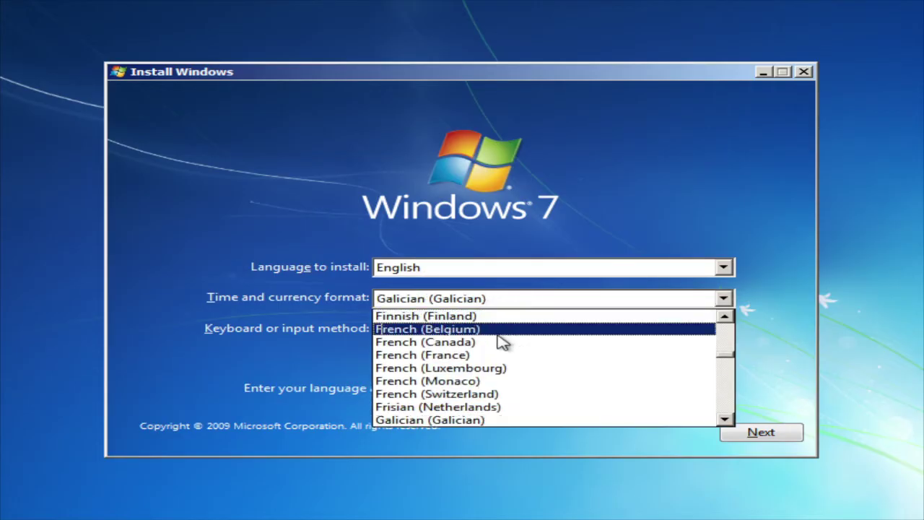
pyautogui.click(725, 419)
pyautogui.click(727, 421)
pyautogui.click(727, 421)
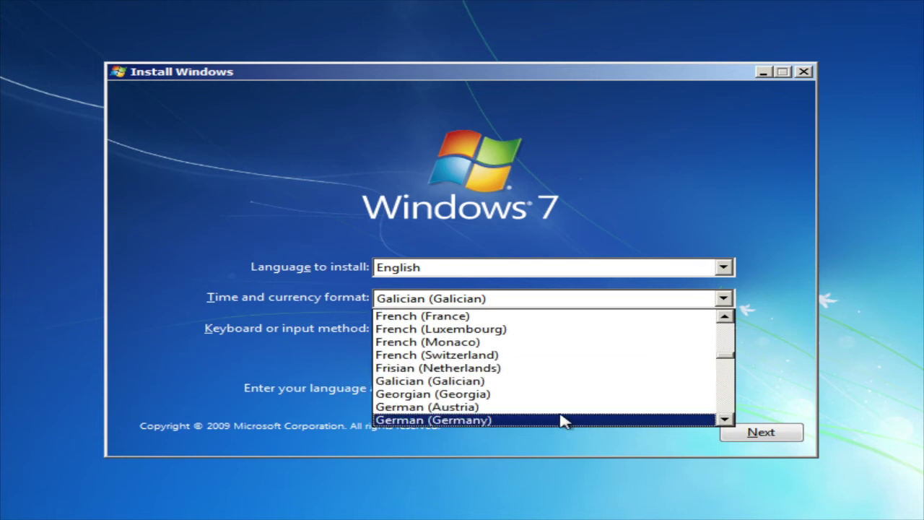
pyautogui.click(561, 421)
pyautogui.click(511, 273)
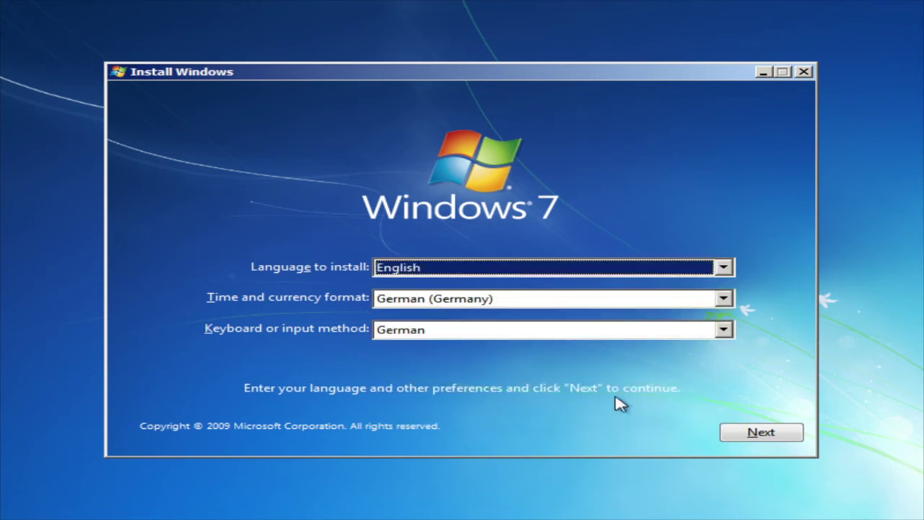
pyautogui.click(743, 432)
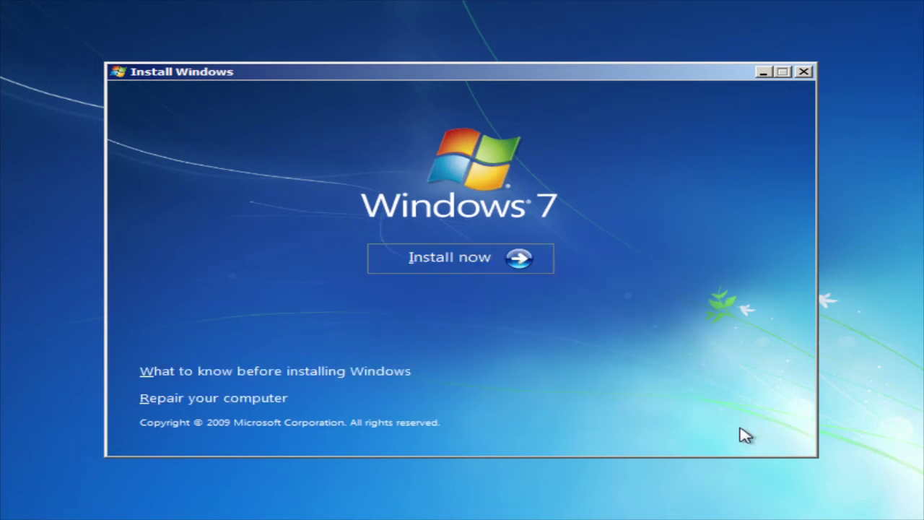
# - Begin the Windows installation and choose Windows 7 Ultimate x64 as the operating system
pyautogui.click(400, 252)
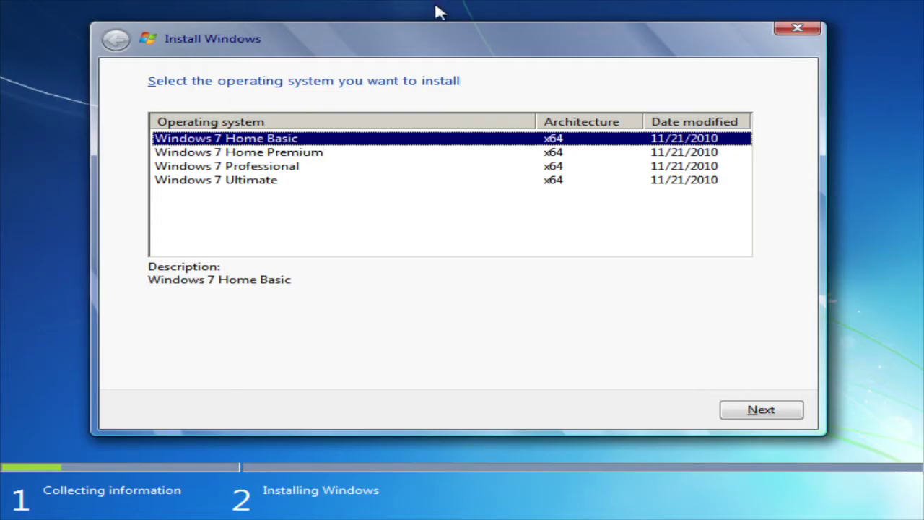
pyautogui.click(281, 187)
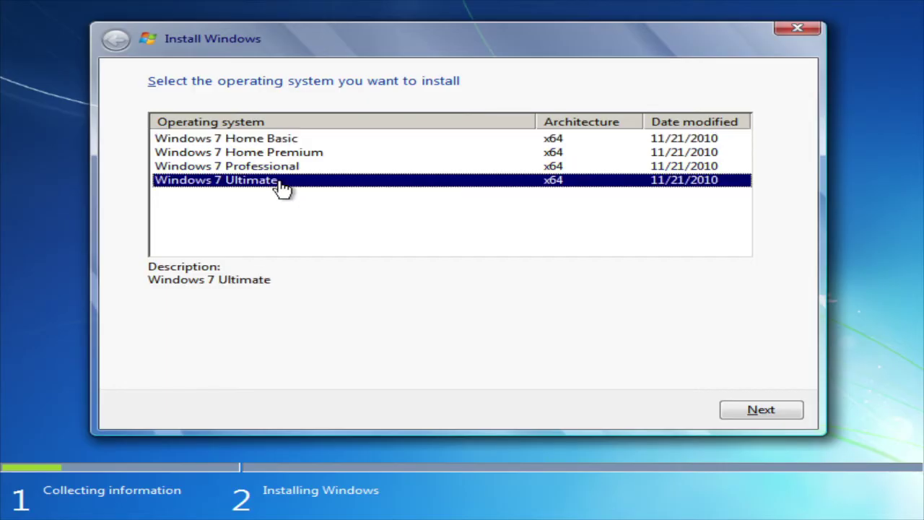
pyautogui.click(774, 409)
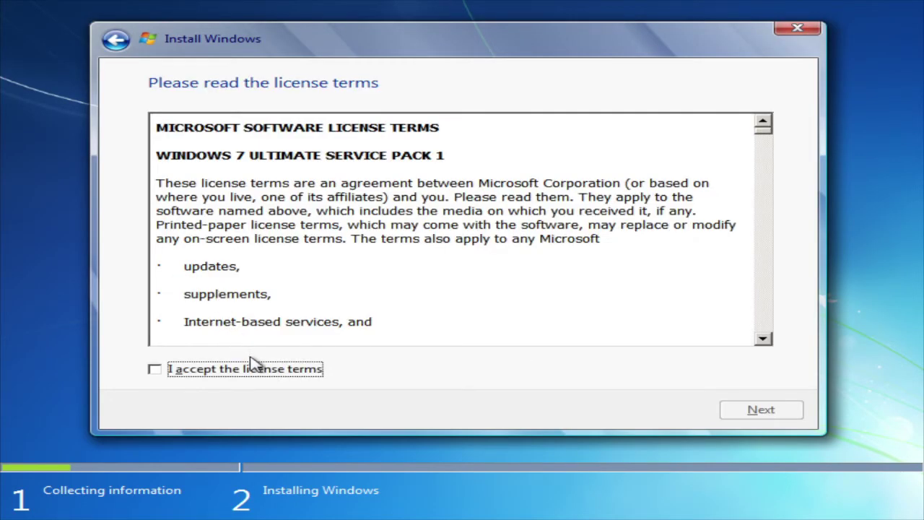
# - Accept the license terms and choose a custom installation on Disk 0 Unallocated Space
pyautogui.click(277, 371)
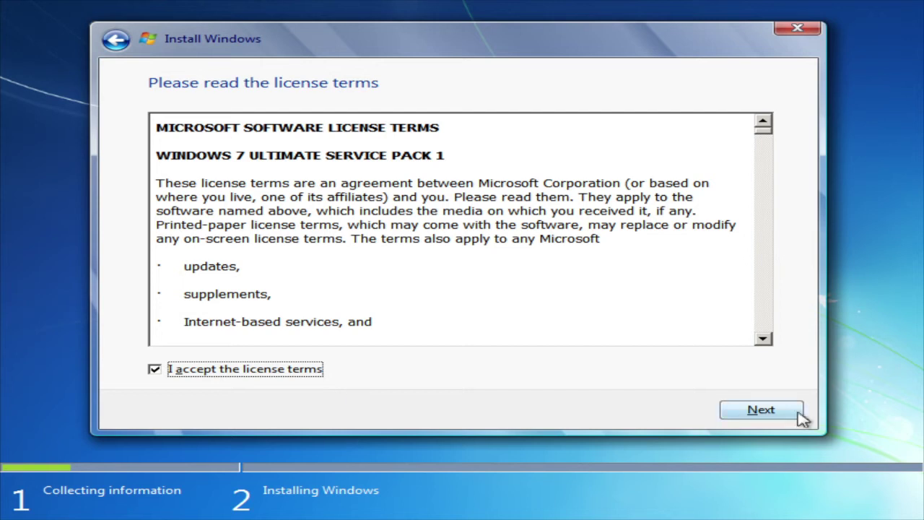
pyautogui.click(751, 415)
pyautogui.click(351, 252)
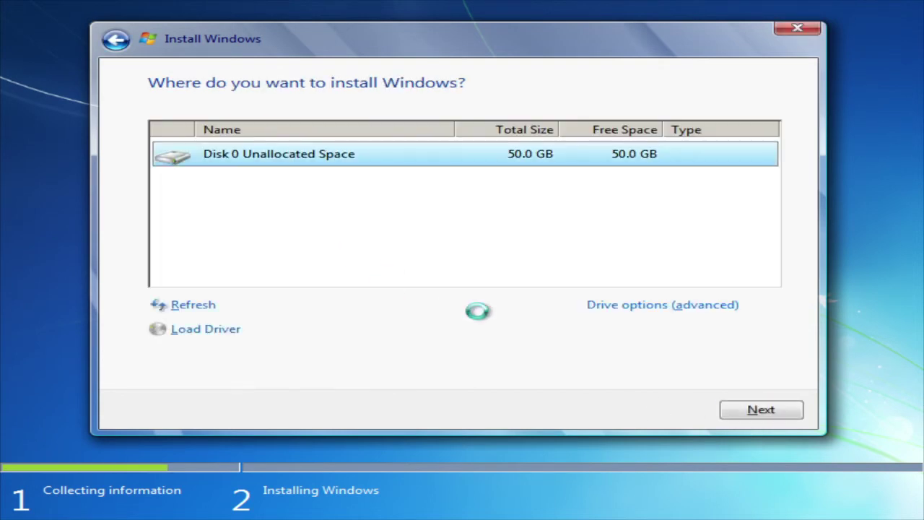
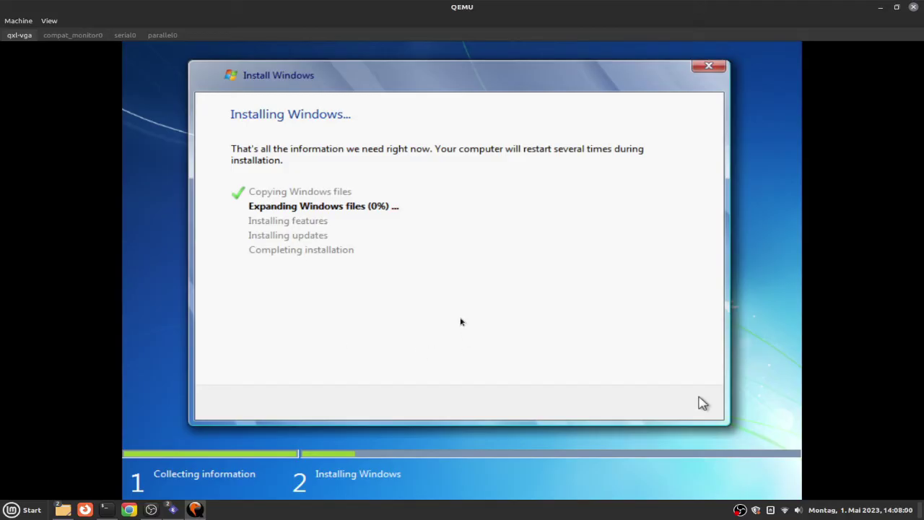
# - Return the QEMU display to fullscreen and submit the account's user name in Windows setup
pyautogui.hotkey('ctrl', 'alt', 'f')
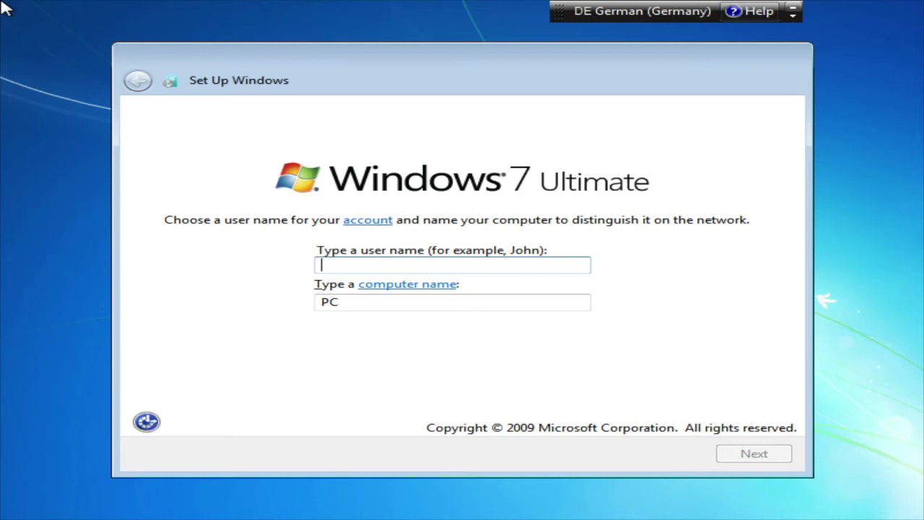
pyautogui.write('N')
pyautogui.press('BackSpace')
pyautogui.write('Nicolas')
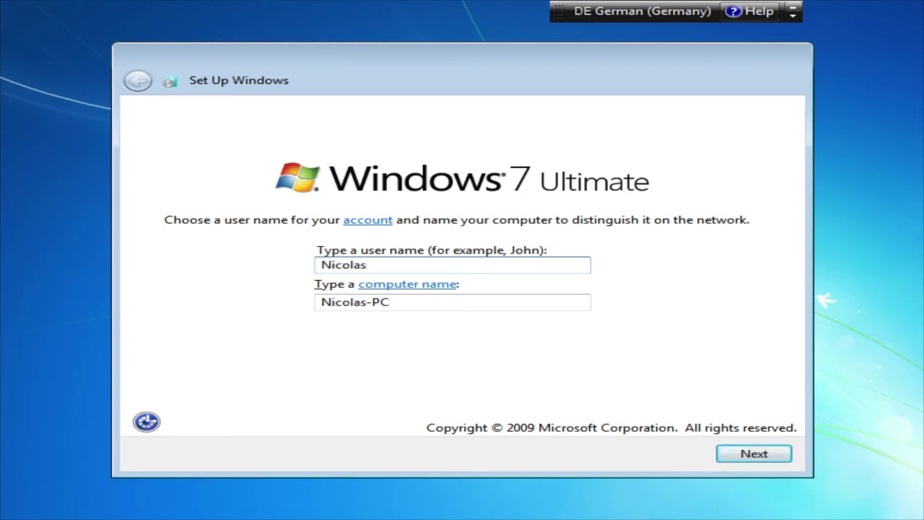
pyautogui.press('Return')
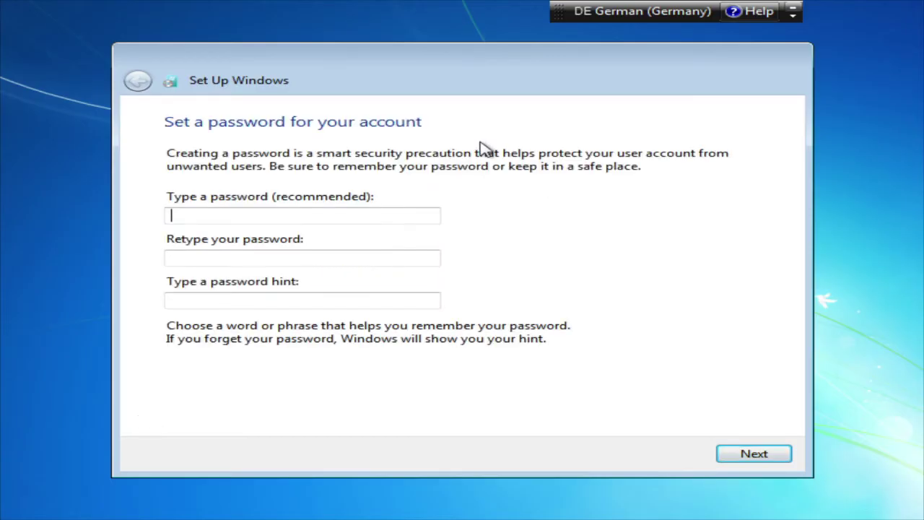
# - Continue without an account password and skip the product key with automatic online activation turned off
pyautogui.click(764, 453)
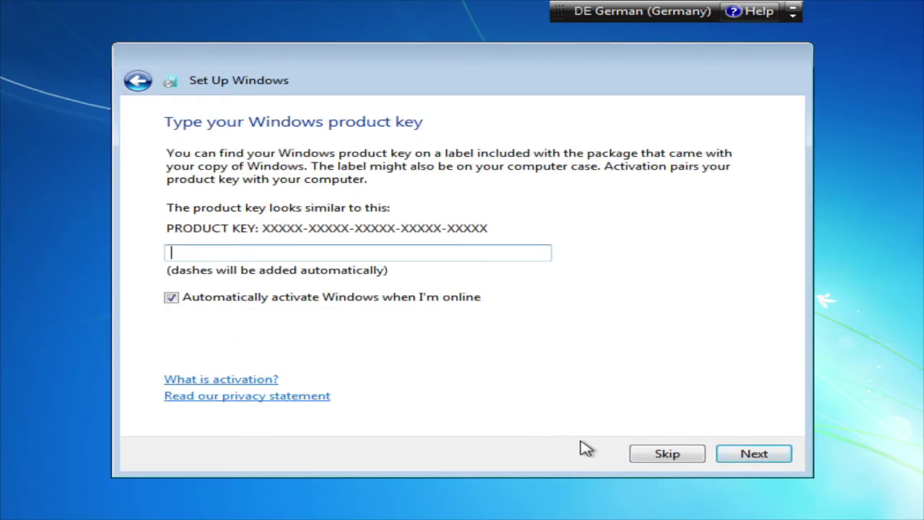
pyautogui.click(330, 302)
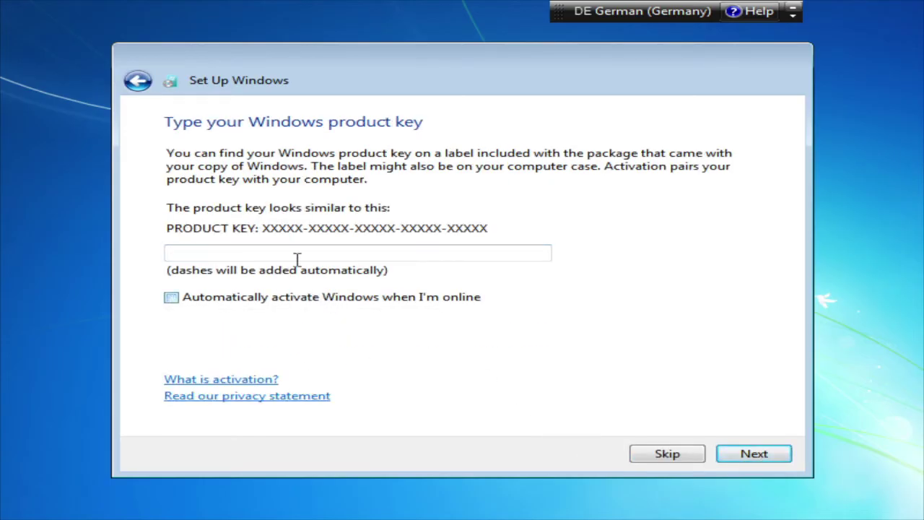
pyautogui.click(667, 454)
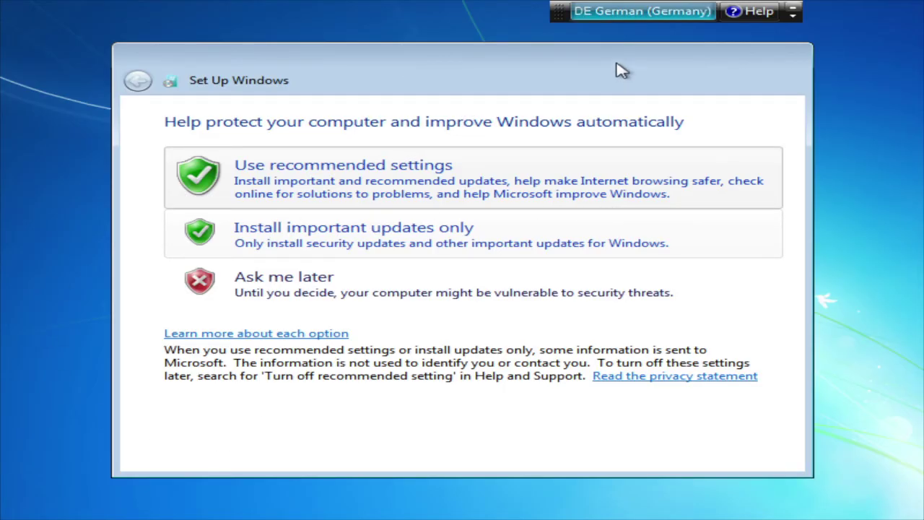
# - Use the recommended update settings, accept the time and date settings, and set the computer's location to Public network
pyautogui.click(548, 163)
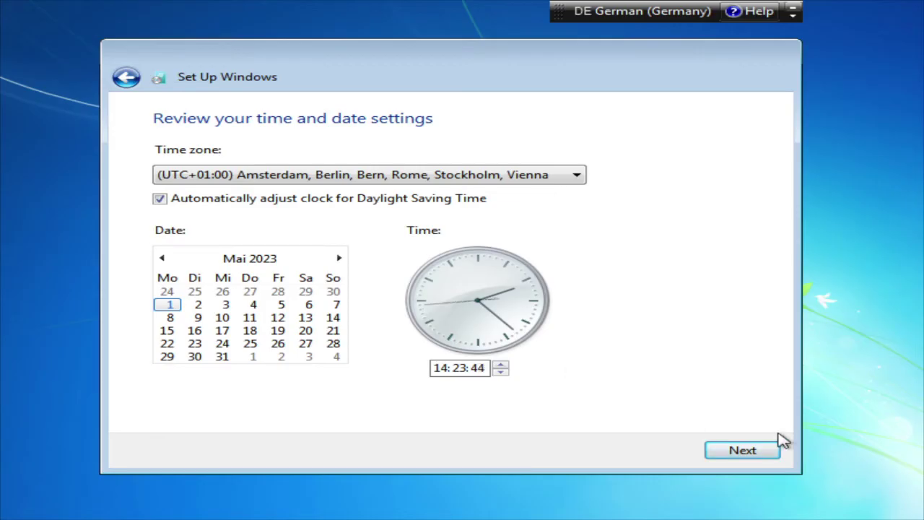
pyautogui.click(765, 459)
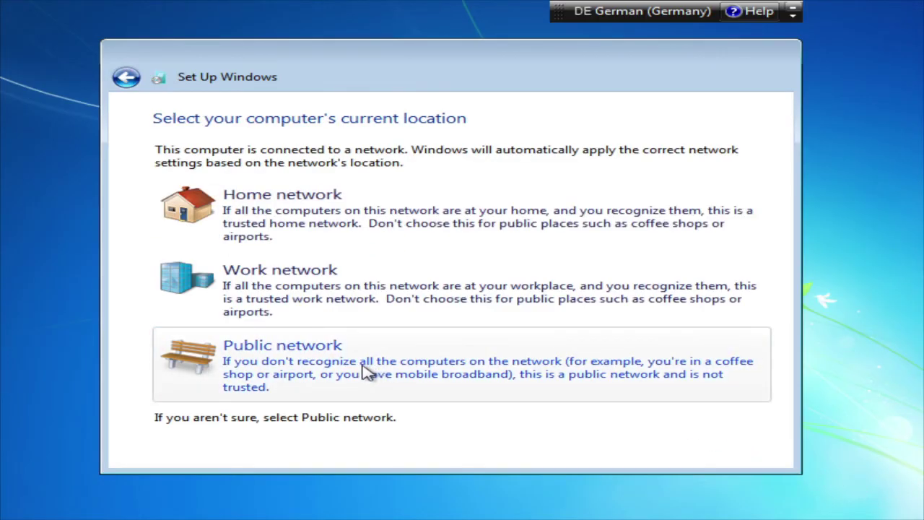
pyautogui.click(422, 372)
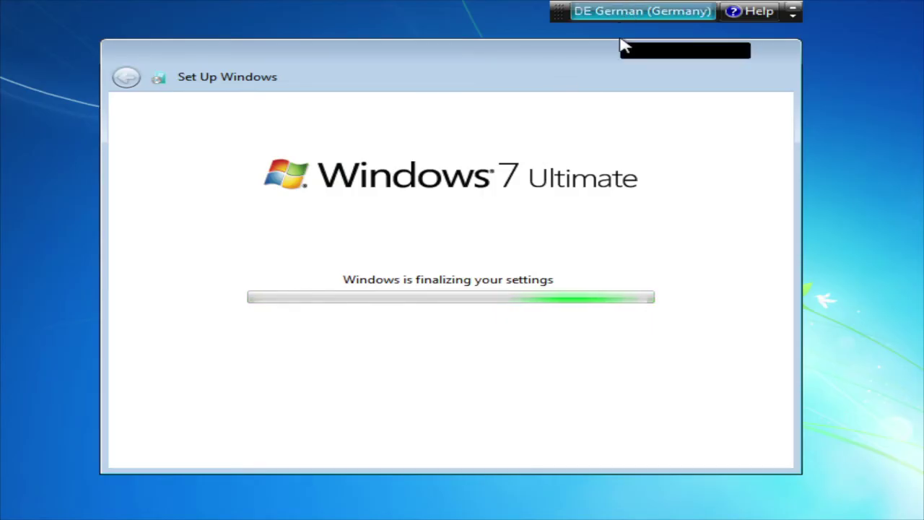
pyautogui.moveTo(526, 61); pyautogui.dragTo(527, 61)
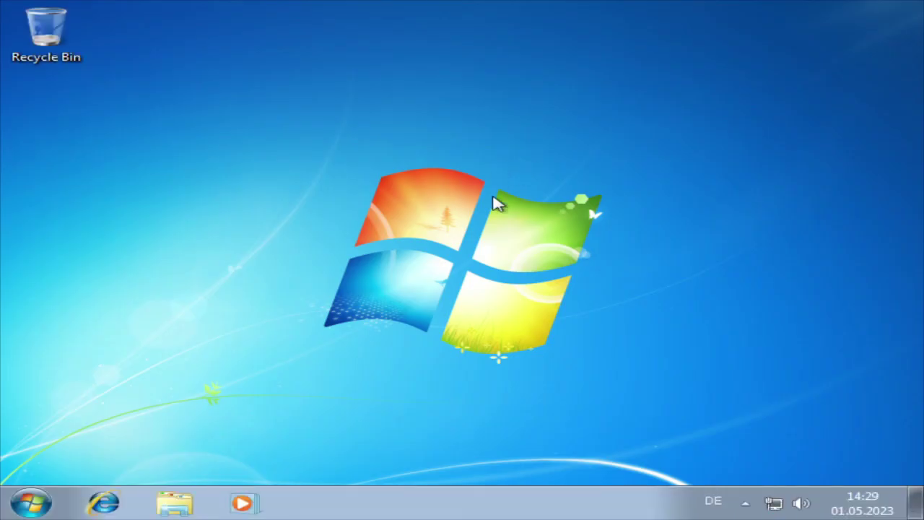
pyautogui.click(745, 502)
pyautogui.moveTo(212, 62); pyautogui.dragTo(588, 386)
pyautogui.click(10, 500)
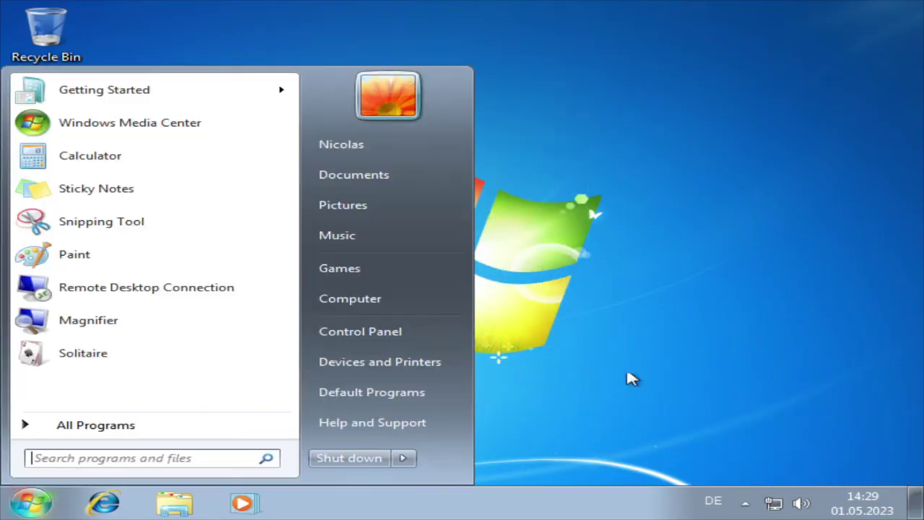
pyautogui.click(743, 289)
# - Open the desktop's personalization settings and go from there to the screen resolution settings
pyautogui.rightClick(343, 251)
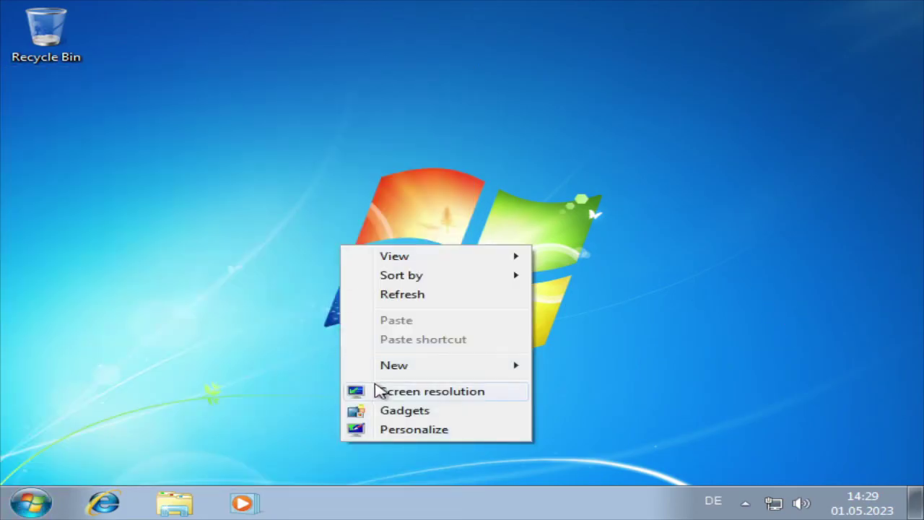
pyautogui.click(436, 427)
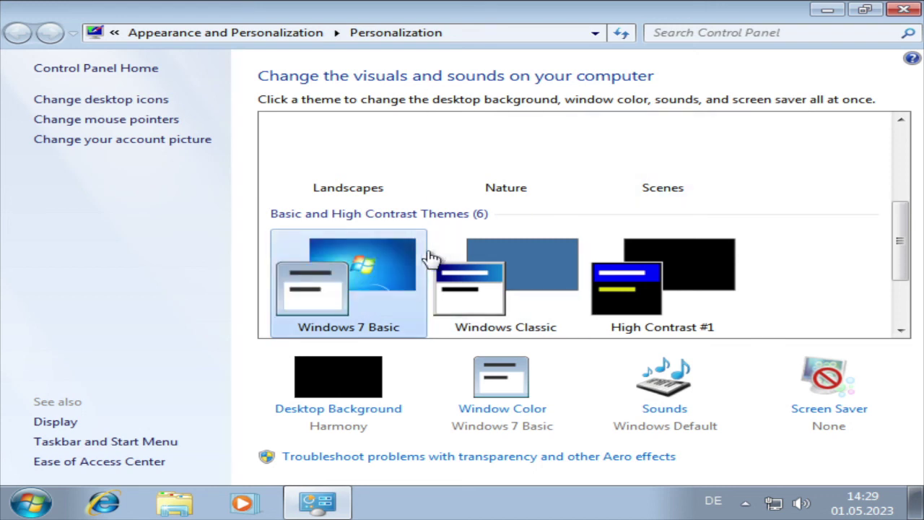
pyautogui.scroll(5, 423, 313)
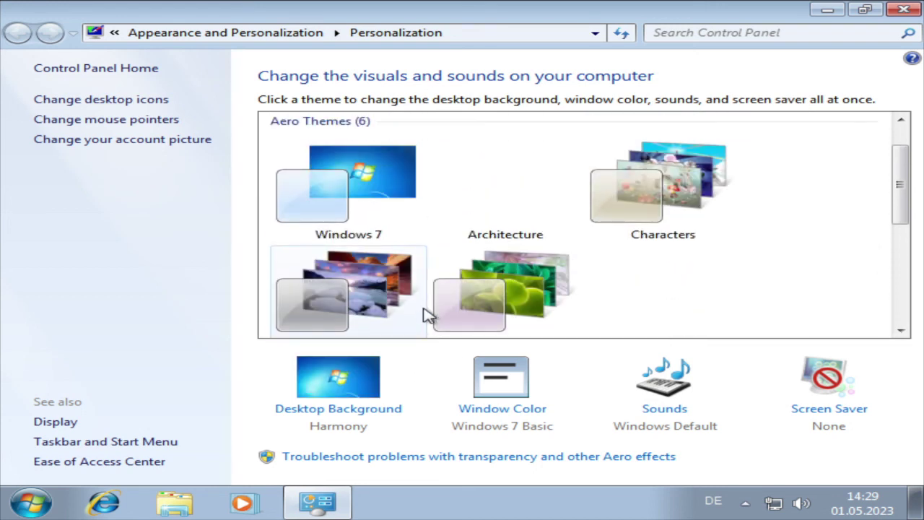
pyautogui.click(304, 34)
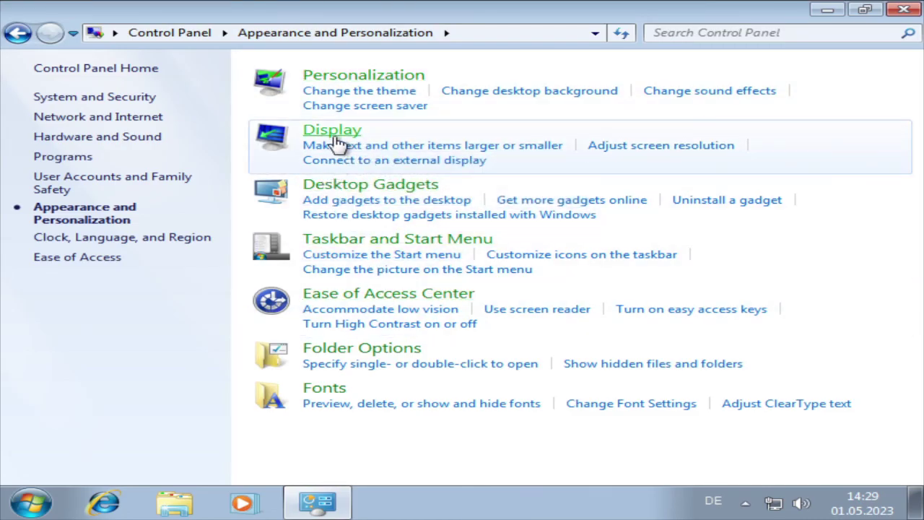
pyautogui.click(673, 147)
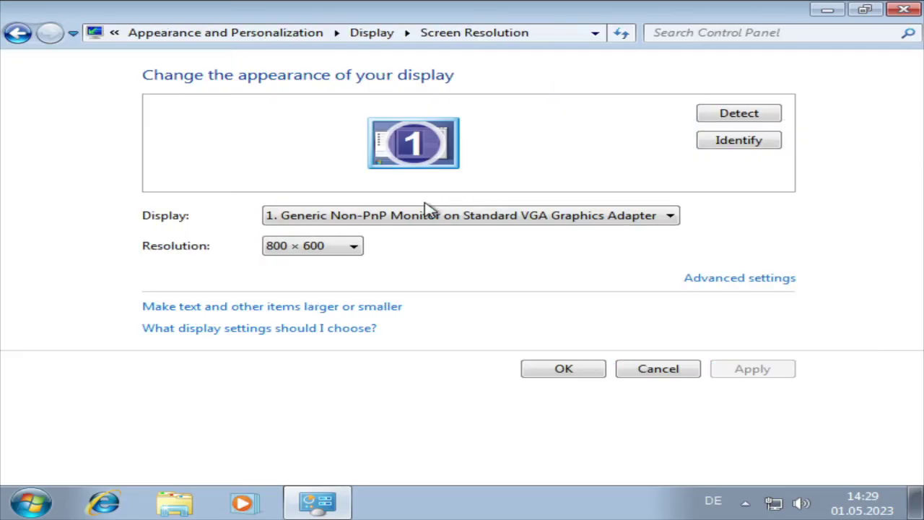
# - Select 1280 × 720 as the screen resolution
pyautogui.click(364, 245)
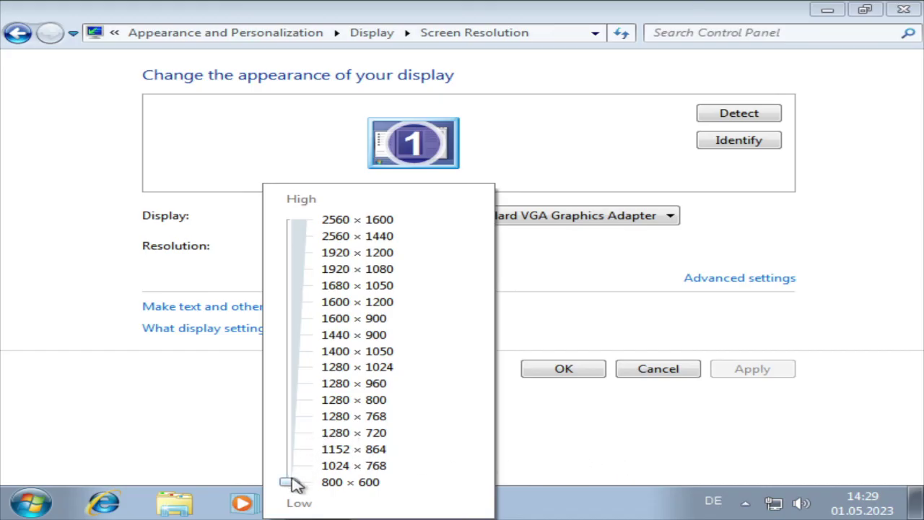
pyautogui.moveTo(295, 481); pyautogui.dragTo(302, 433)
pyautogui.click(715, 444)
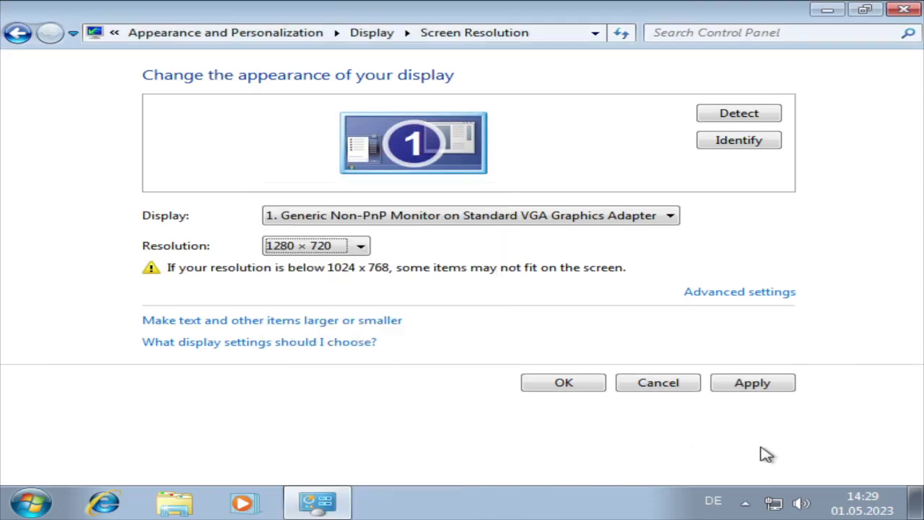
# - Set the screen resolution to 1600 × 900, apply it and keep the changed display settings
pyautogui.click(359, 244)
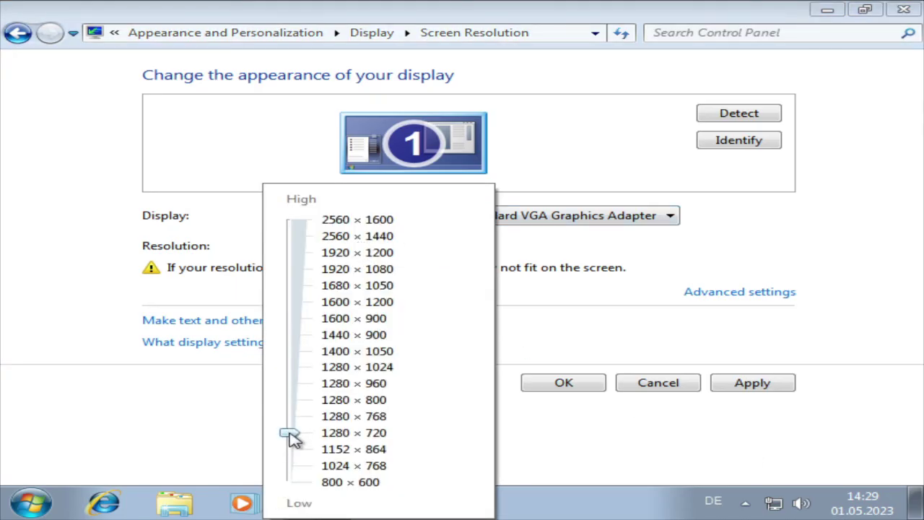
pyautogui.moveTo(294, 439); pyautogui.dragTo(304, 334)
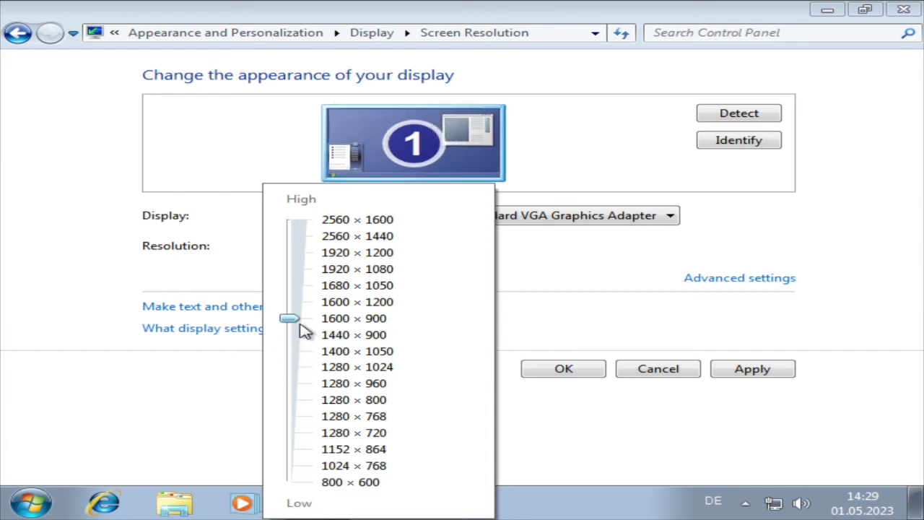
pyautogui.click(576, 319)
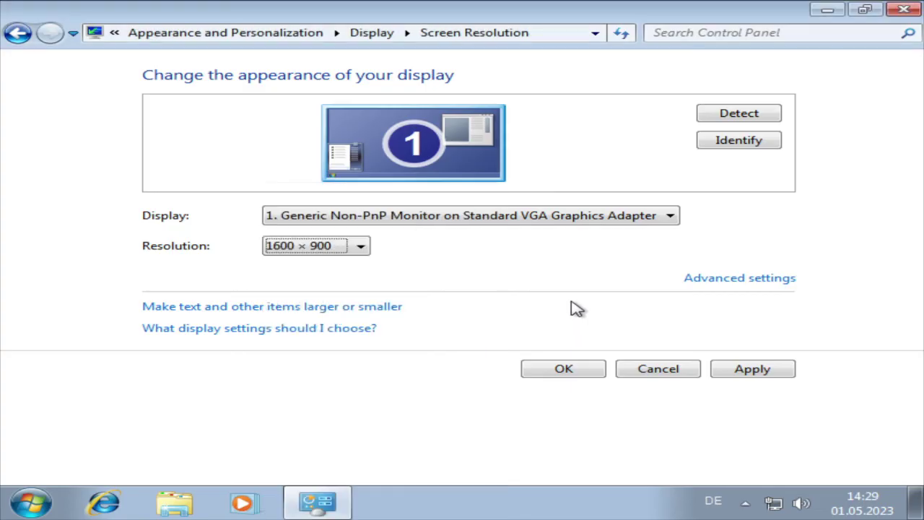
pyautogui.click(736, 377)
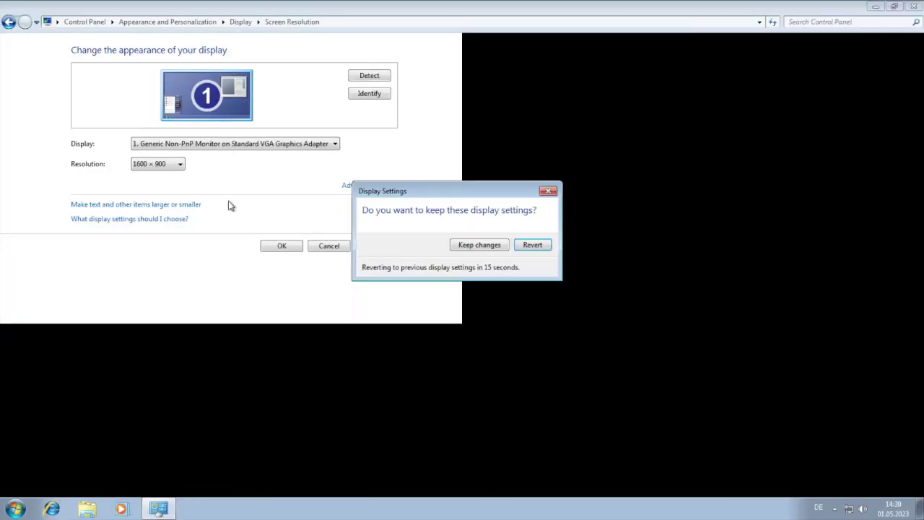
pyautogui.click(479, 245)
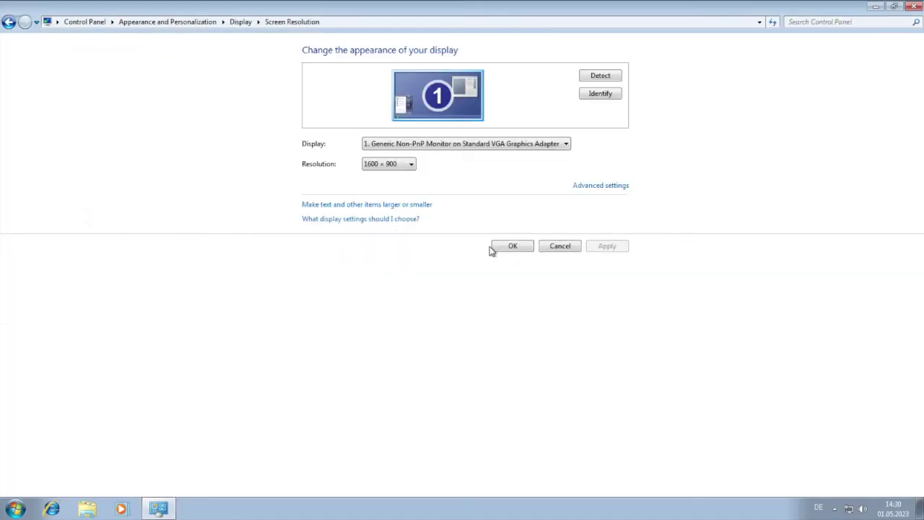
pyautogui.click(509, 246)
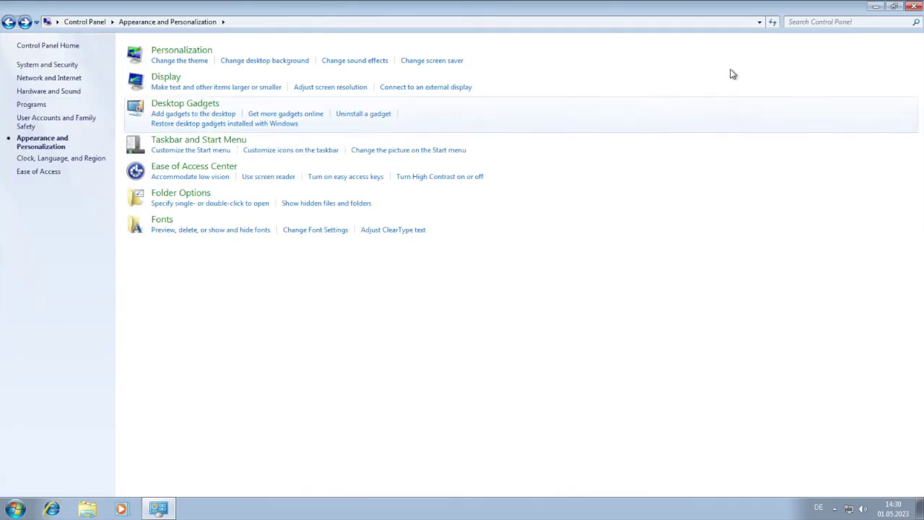
# - Restore the Control Panel window to a smaller size, move it toward the middle of the desktop, and close it
pyautogui.click(895, 7)
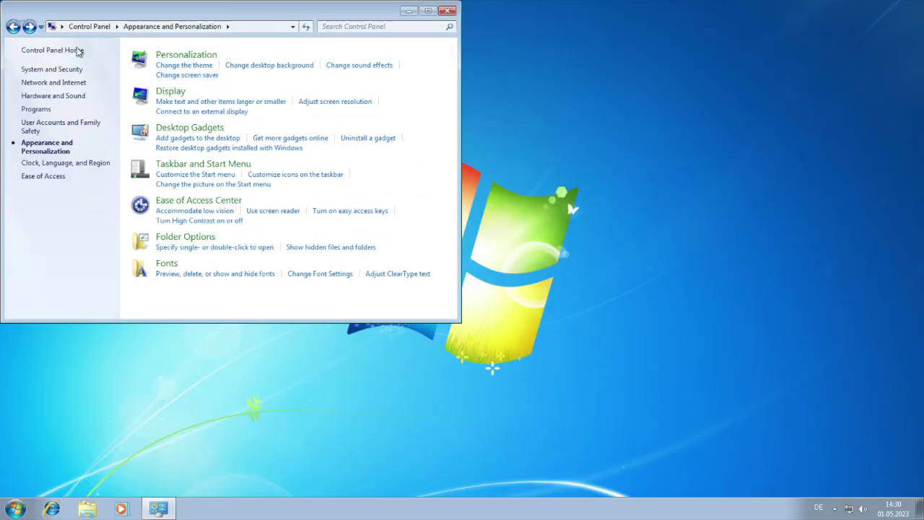
pyautogui.moveTo(85, 11); pyautogui.dragTo(275, 83)
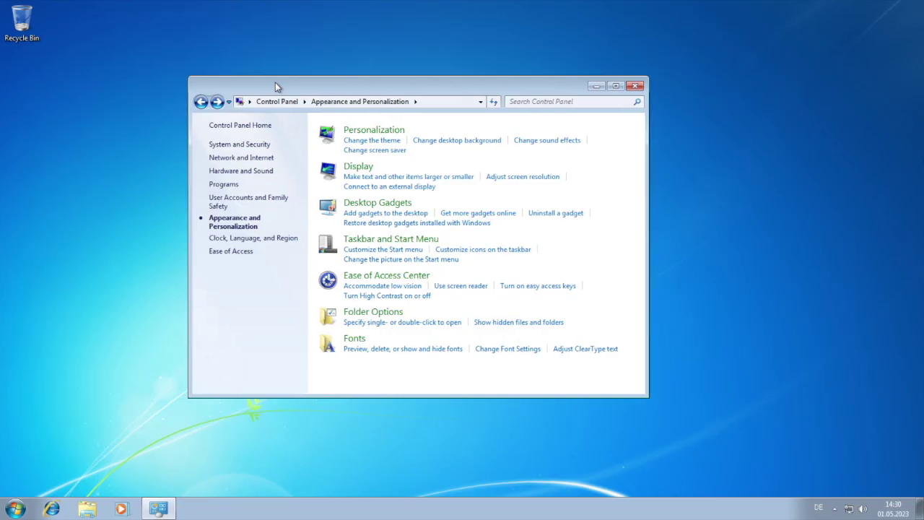
pyautogui.click(635, 87)
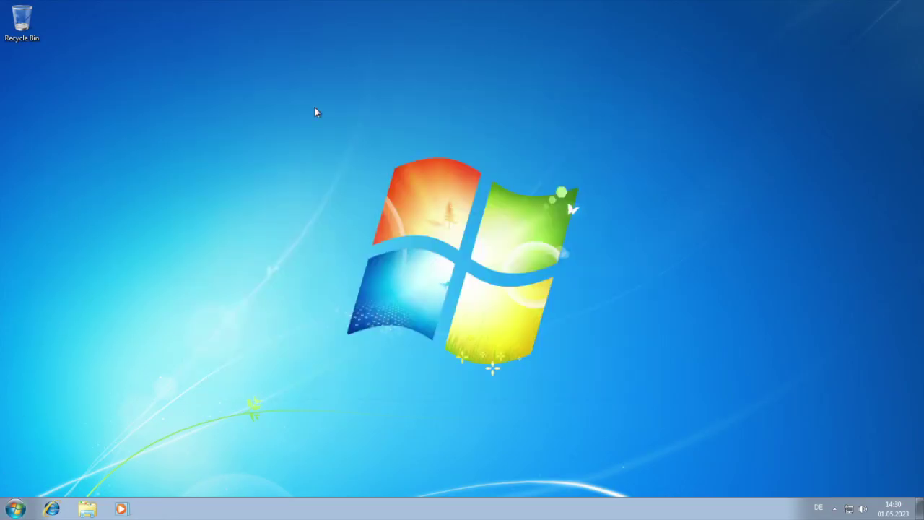
# - Shut down the Windows 7 virtual machine from within Windows
pyautogui.moveTo(314, 112); pyautogui.dragTo(722, 352)
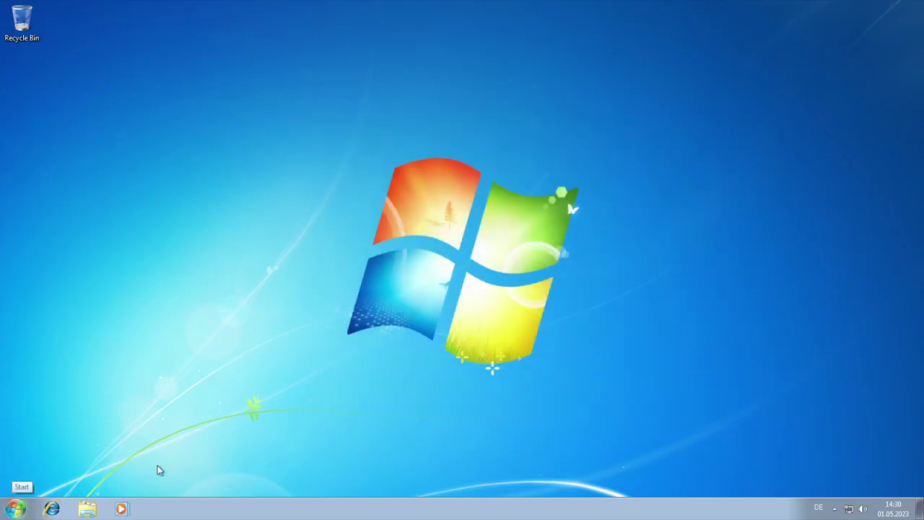
pyautogui.click(16, 510)
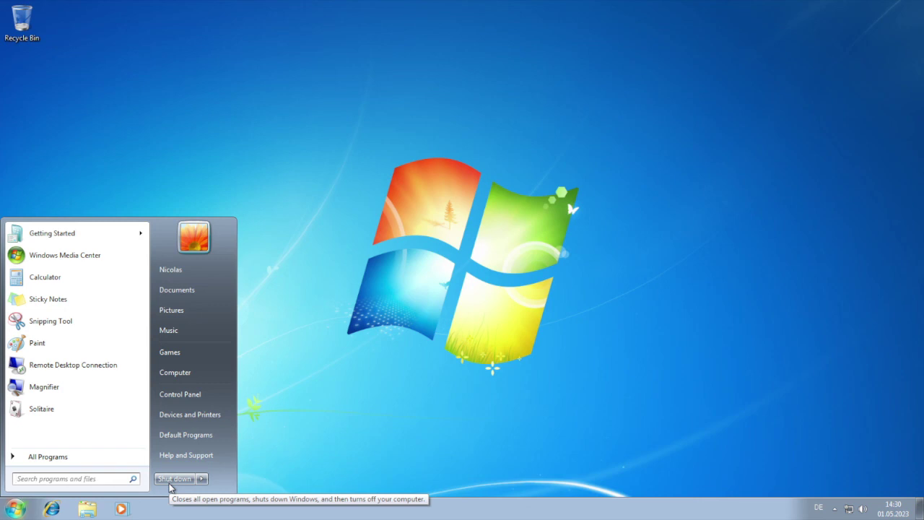
pyautogui.click(170, 483)
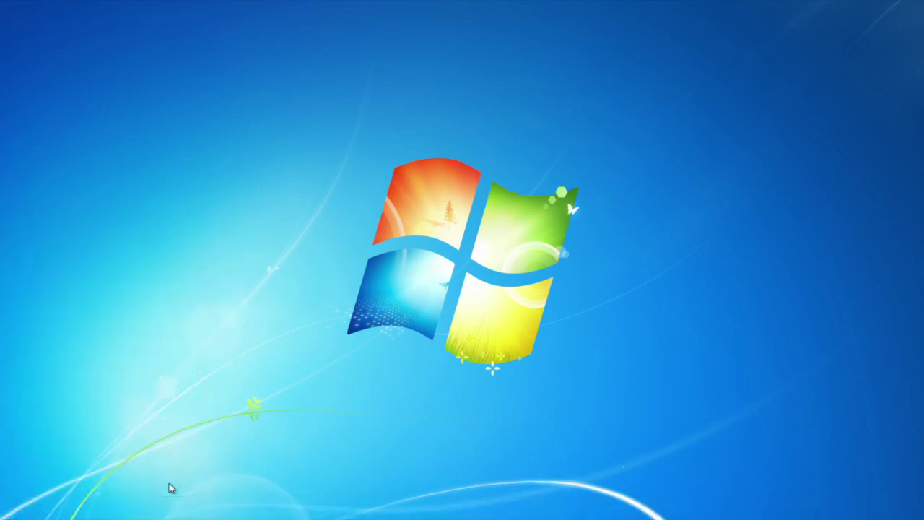